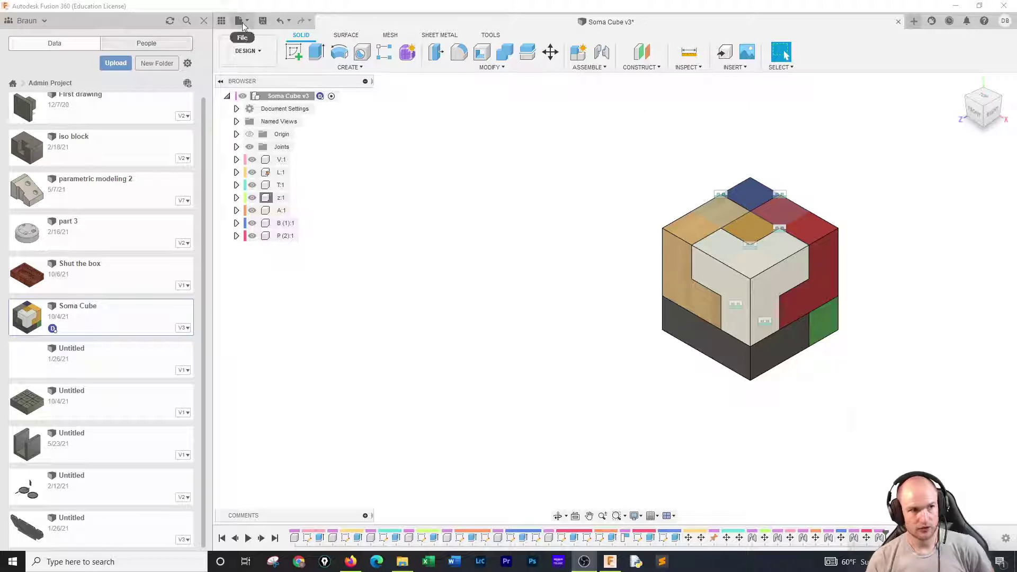
Step: Close the Data Panel and switch the Soma Cube model to the Animation workspace
click(221, 20)
click(58, 49)
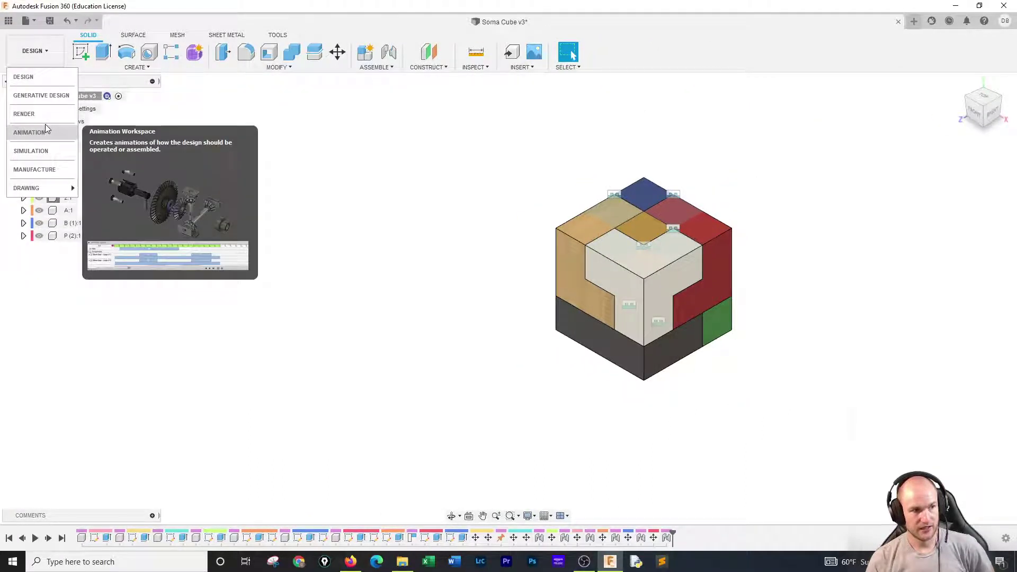
key(Escape)
click(35, 50)
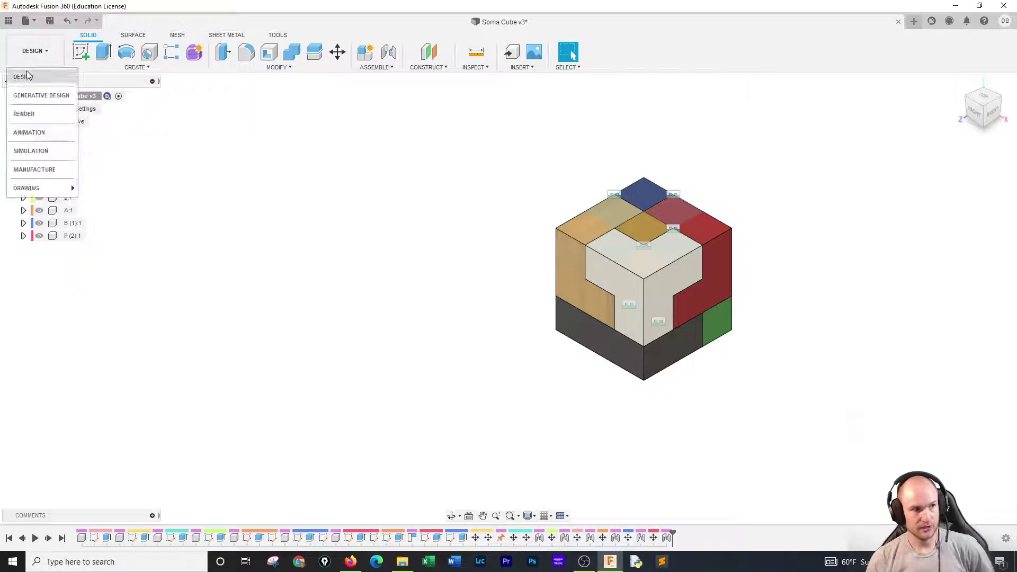
click(32, 132)
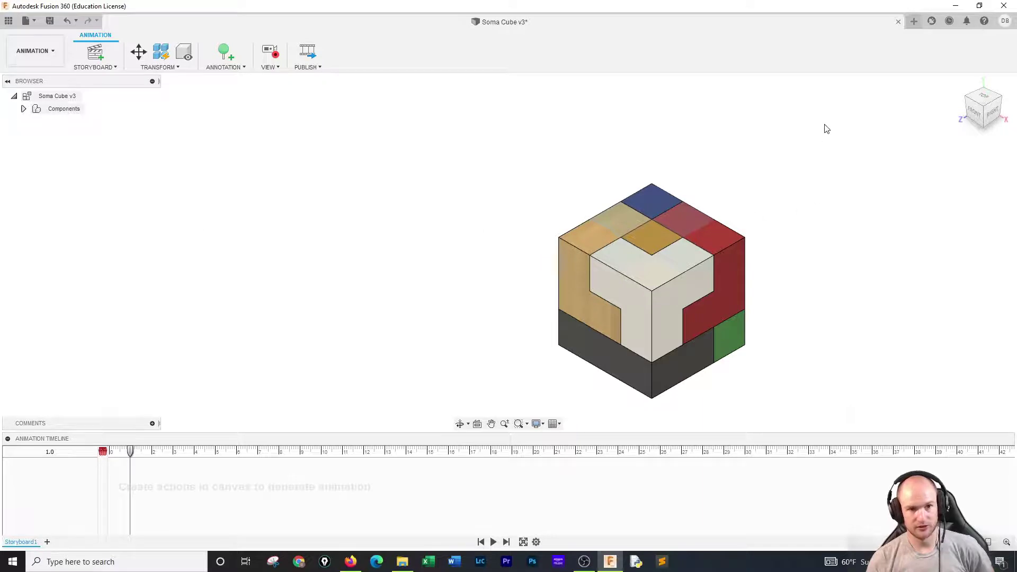
Step: Preview Auto Explode: All Levels on the whole cube, then discard it and zoom out
drag(825, 121, 402, 412)
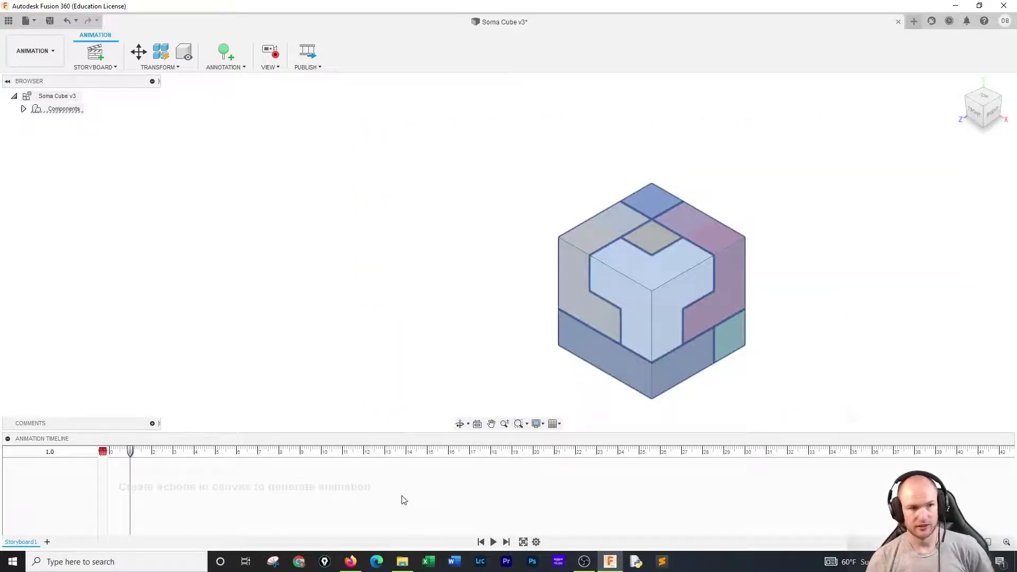
click(158, 52)
scroll(392, 286, down, 4)
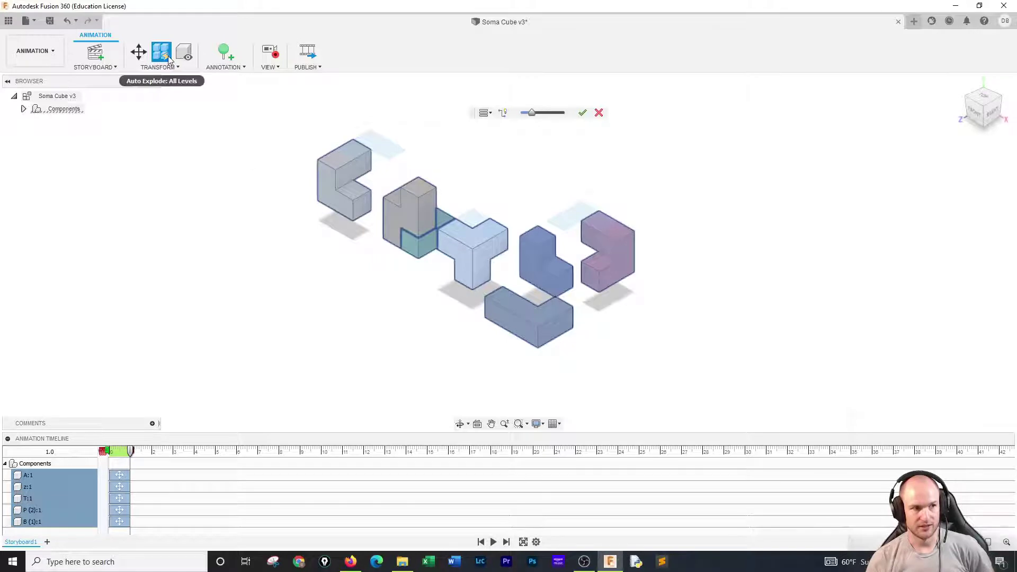
click(598, 112)
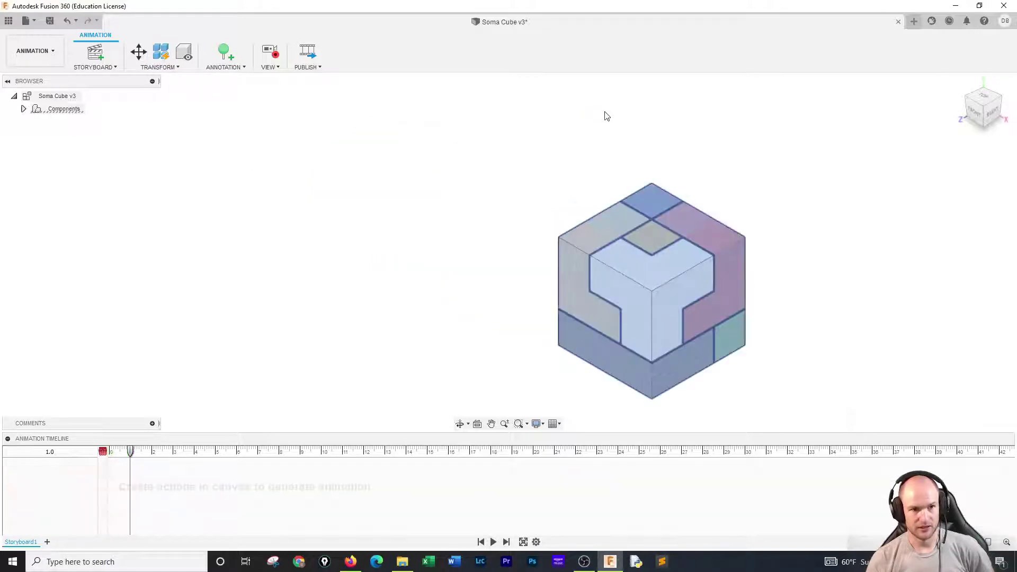
scroll(653, 173, down, 2)
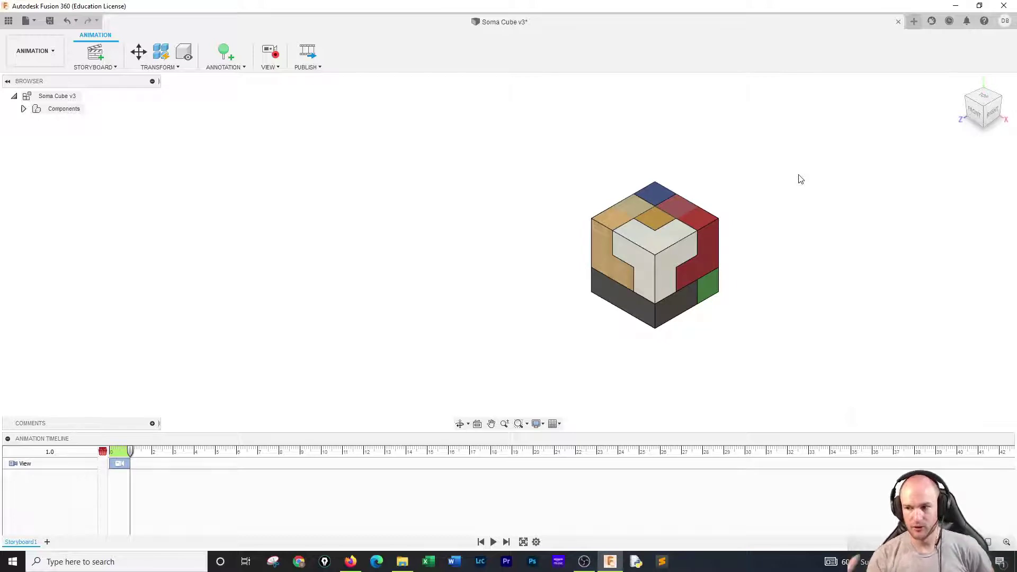
Step: Move the tan and red pieces 4 in out of the cube with trail lines on
click(132, 51)
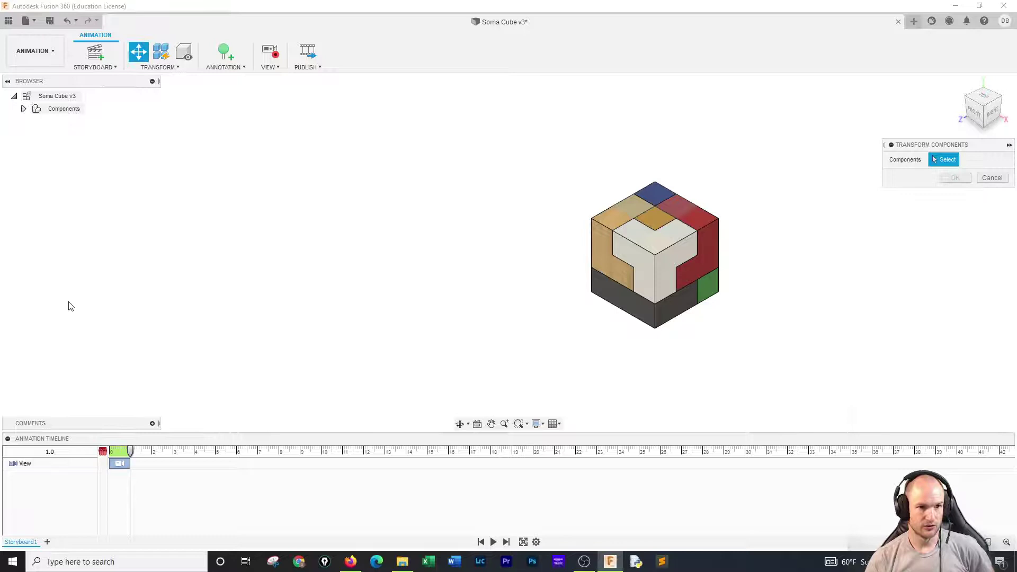
click(603, 241)
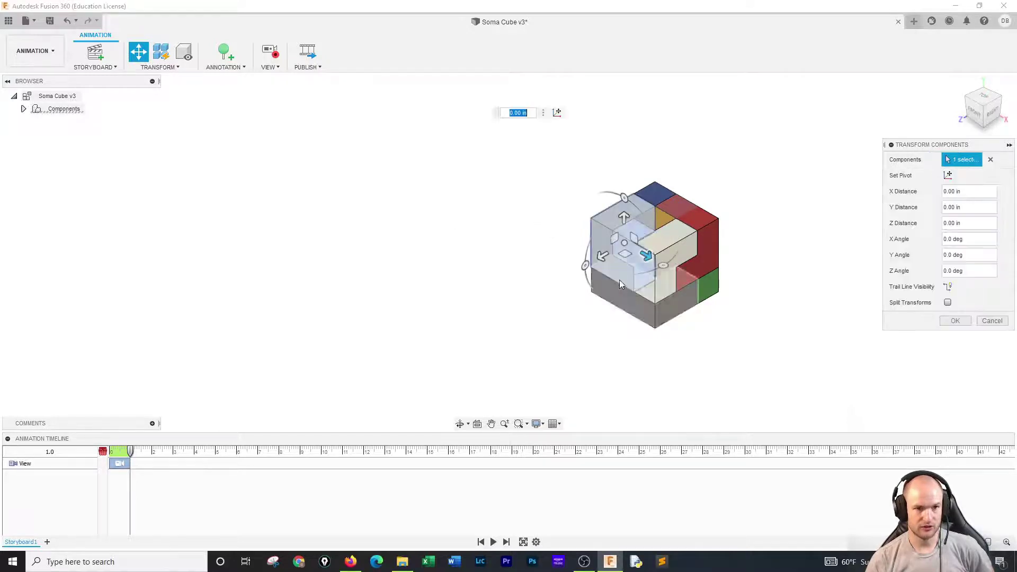
click(947, 287)
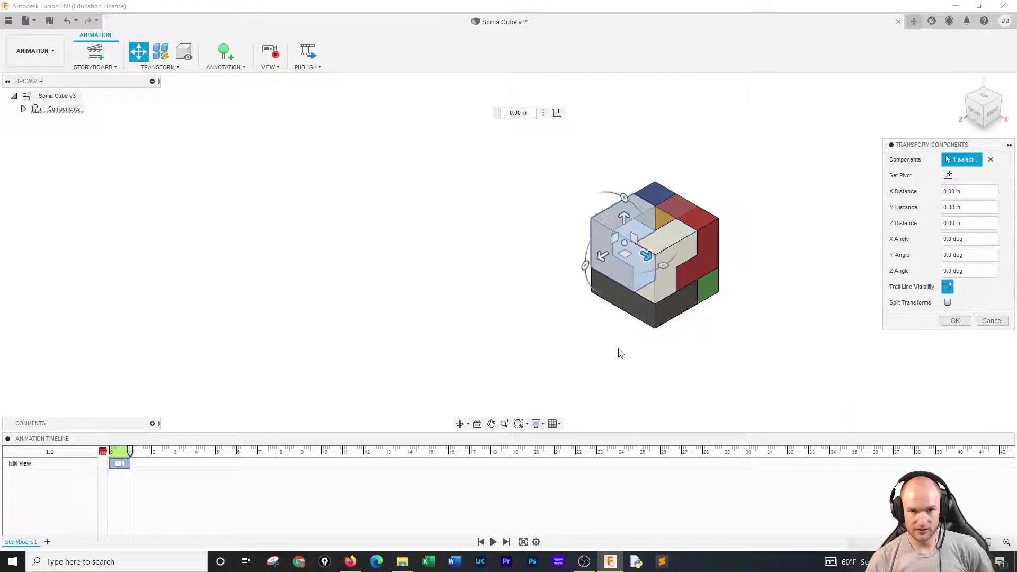
drag(650, 263, 577, 228)
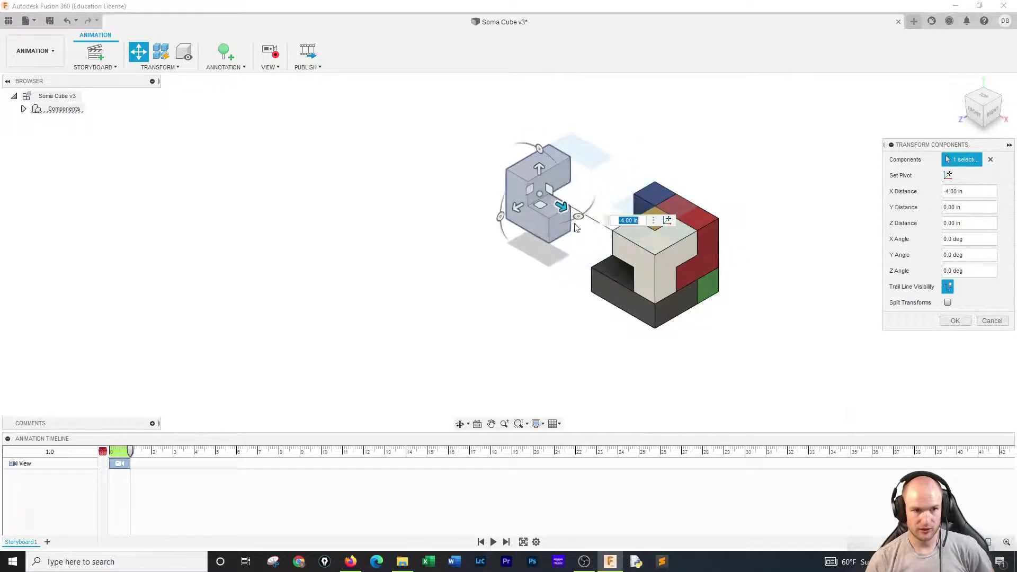
click(703, 215)
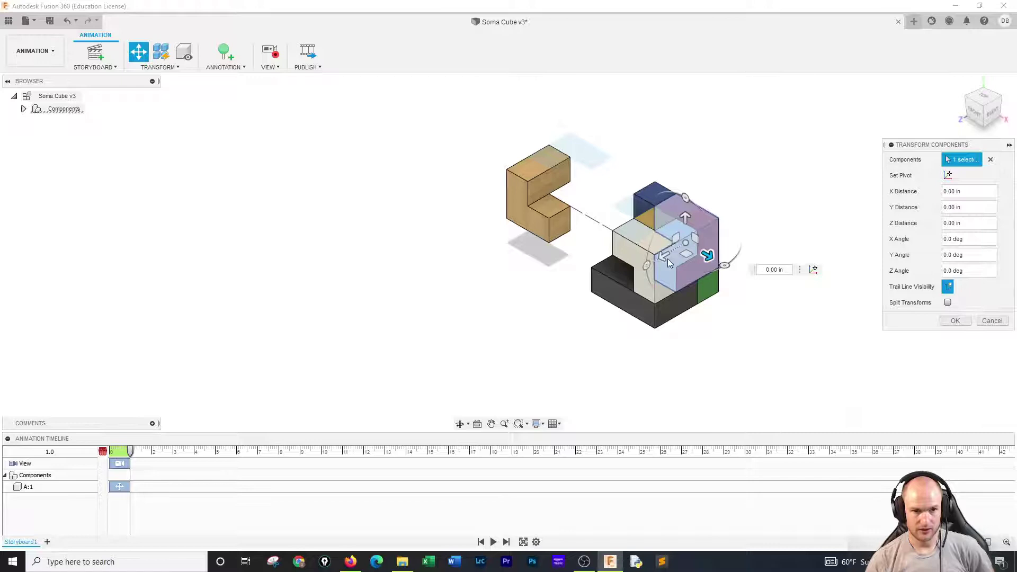
drag(707, 256, 753, 209)
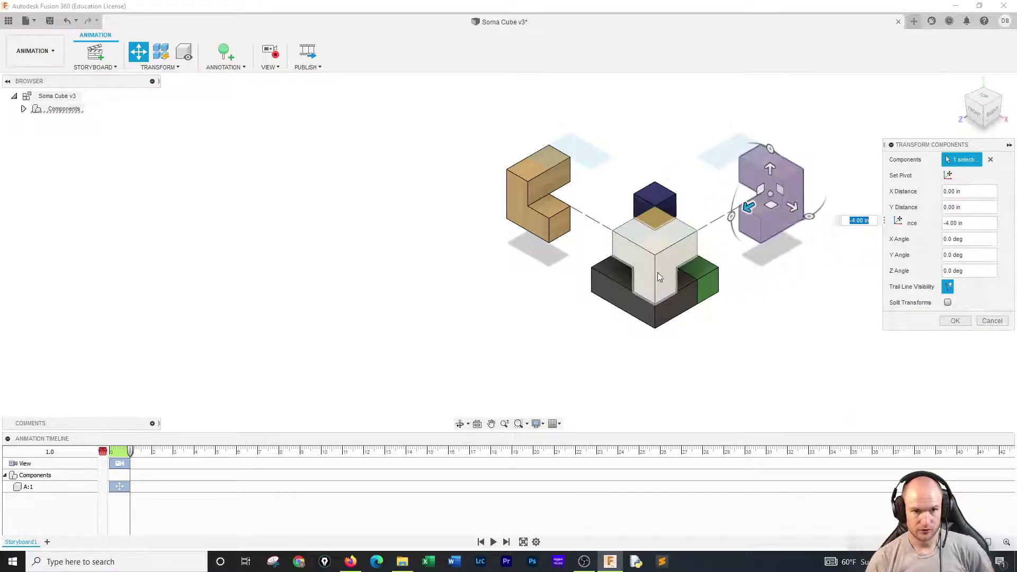
Step: Move the bottom L piece down and away from the cube with a trail line
click(658, 276)
click(670, 309)
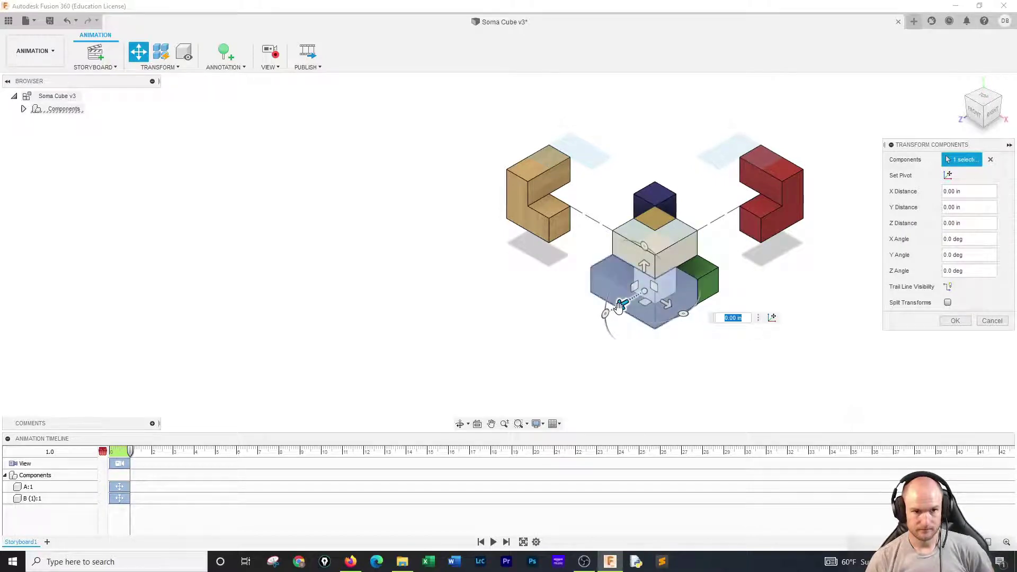
mouse_move(618, 306)
mouse_down()
mouse_move(546, 350)
mouse_move(620, 302)
mouse_up()
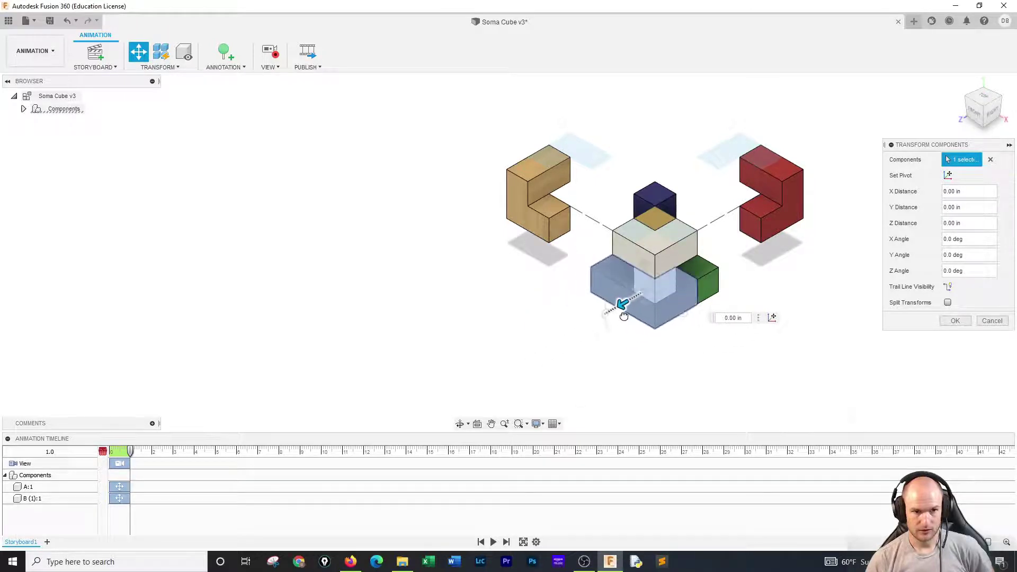
click(948, 287)
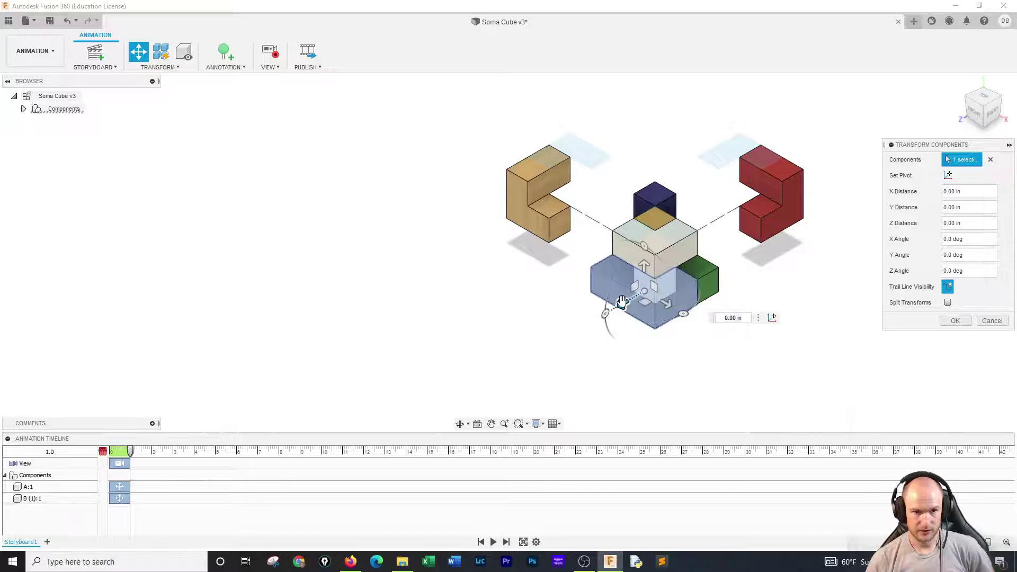
drag(619, 303, 547, 347)
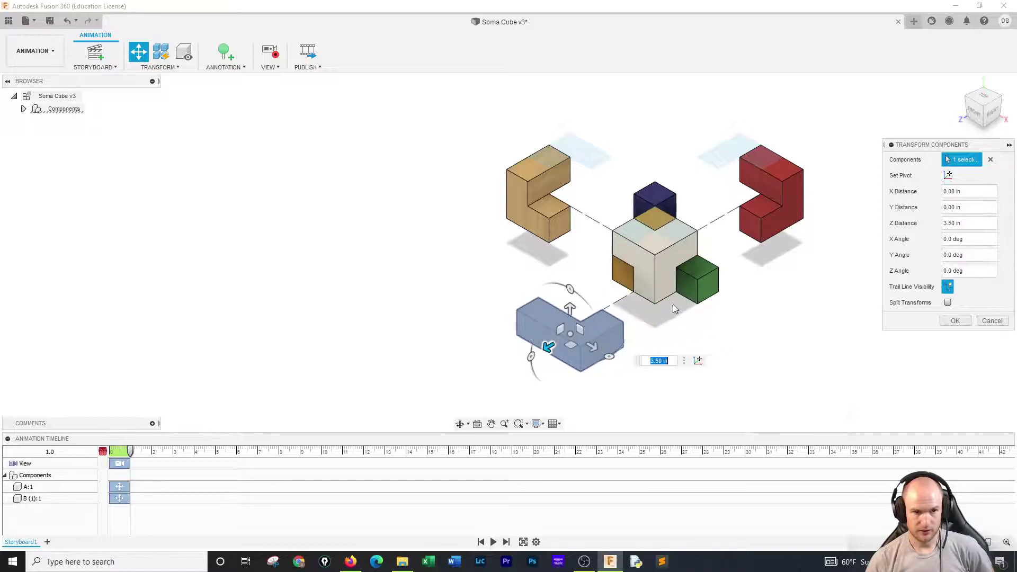
click(659, 252)
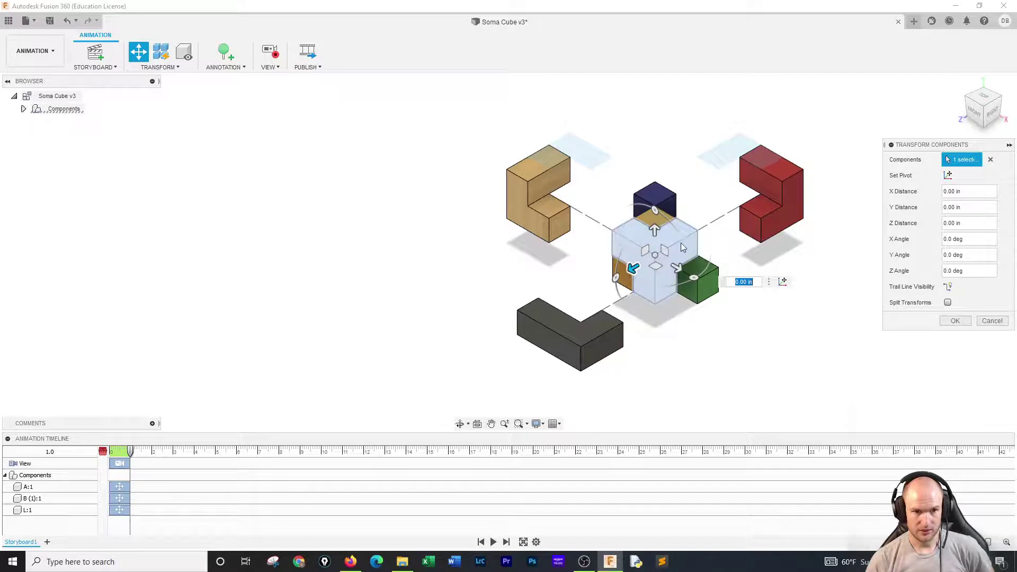
Step: Move the white T piece 6 in right and lift the navy piece 3 in, with trail lines
click(946, 286)
drag(676, 267, 801, 340)
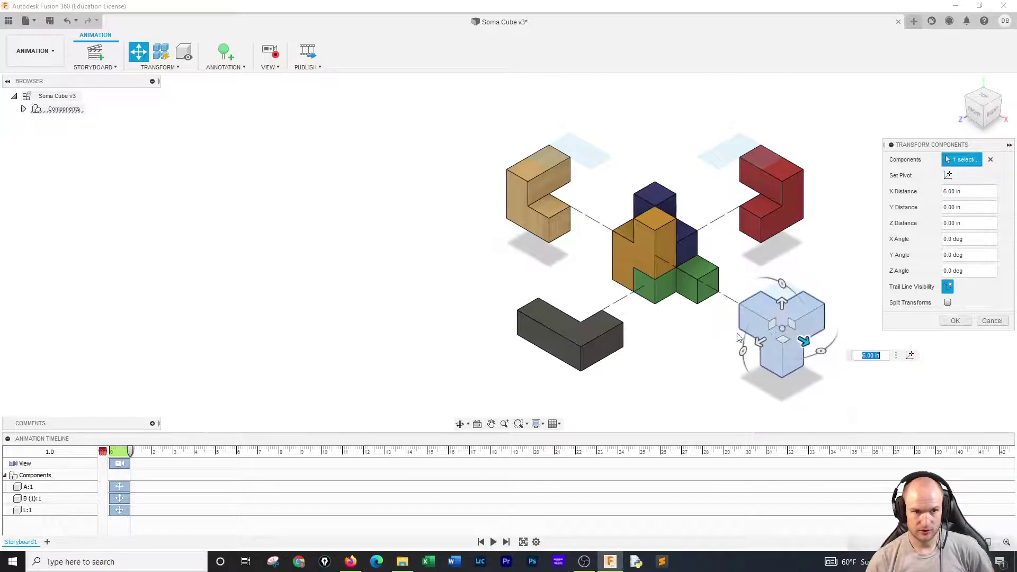
click(664, 206)
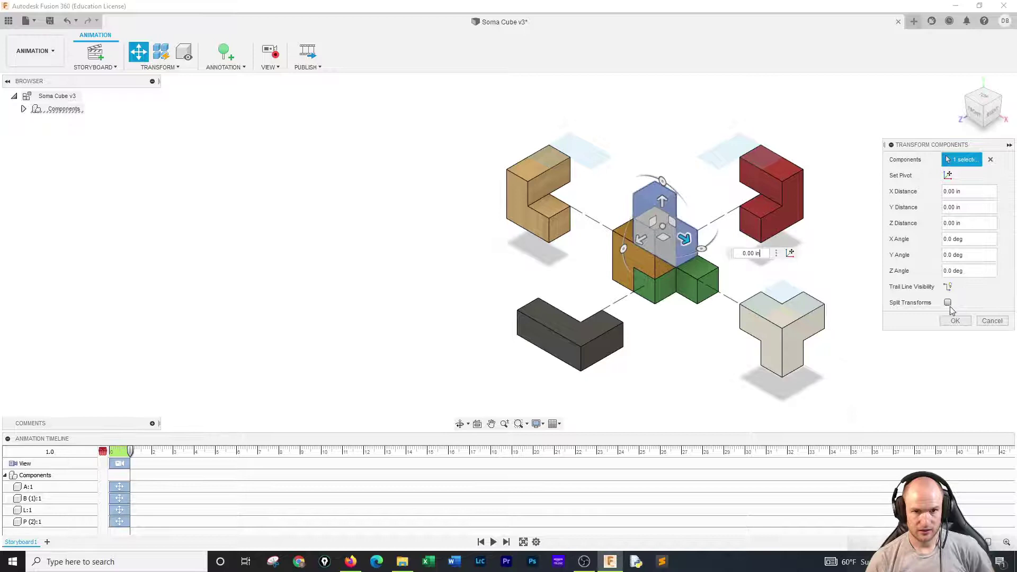
click(947, 286)
click(662, 181)
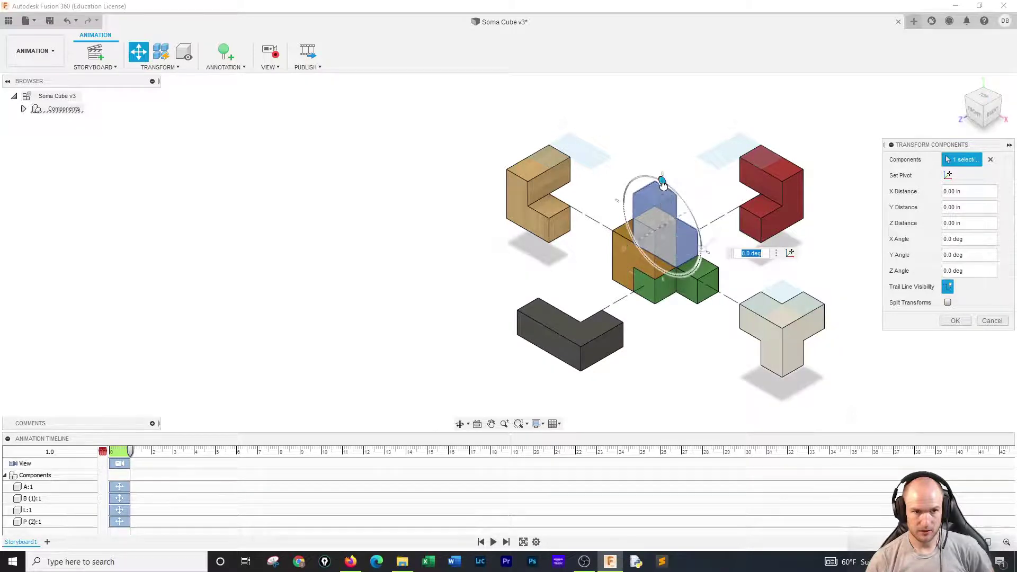
drag(662, 200, 661, 127)
Step: Move the orange piece out to the left with a trail line and confirm all moves
click(630, 253)
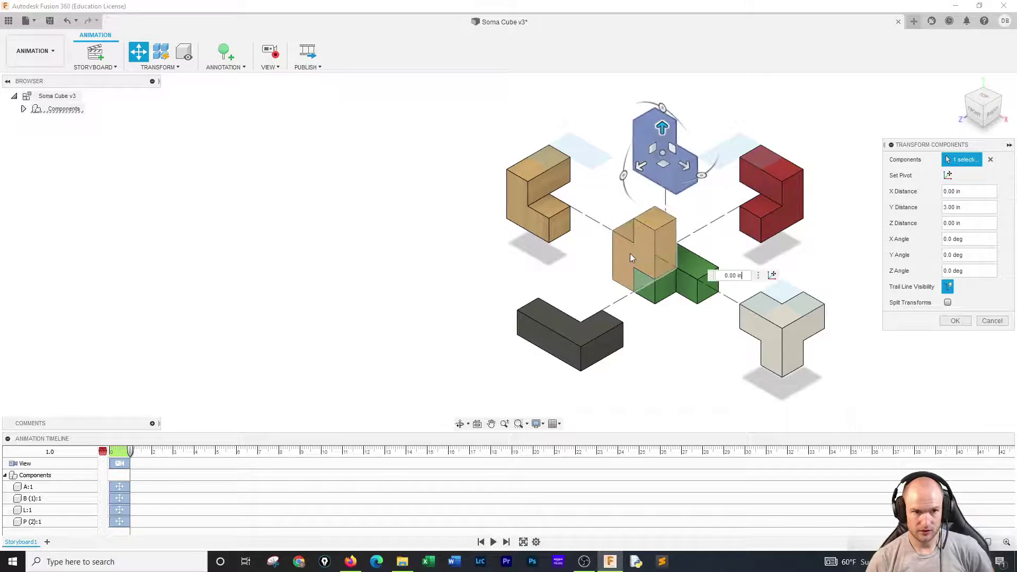
click(947, 287)
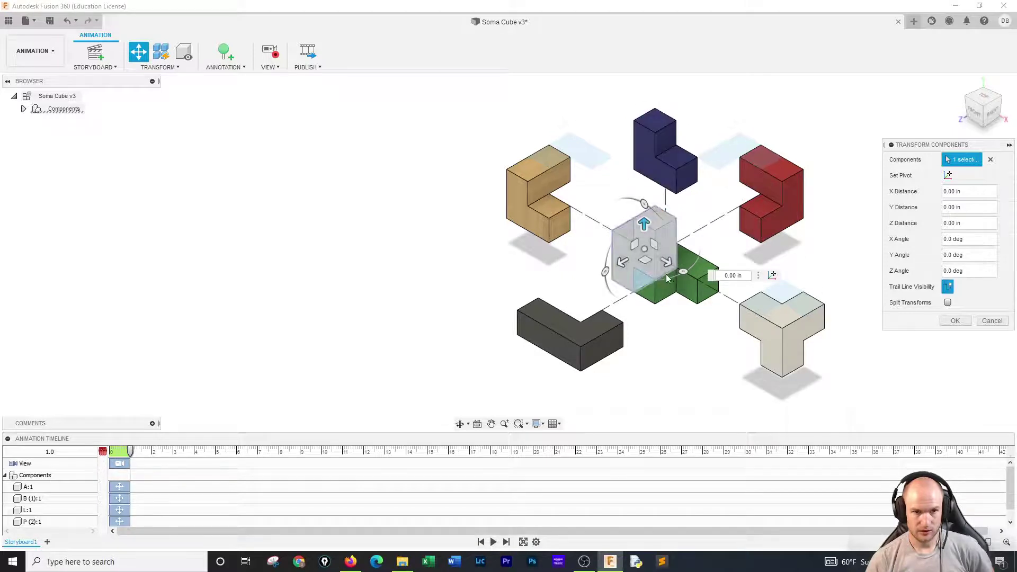
drag(623, 261, 455, 286)
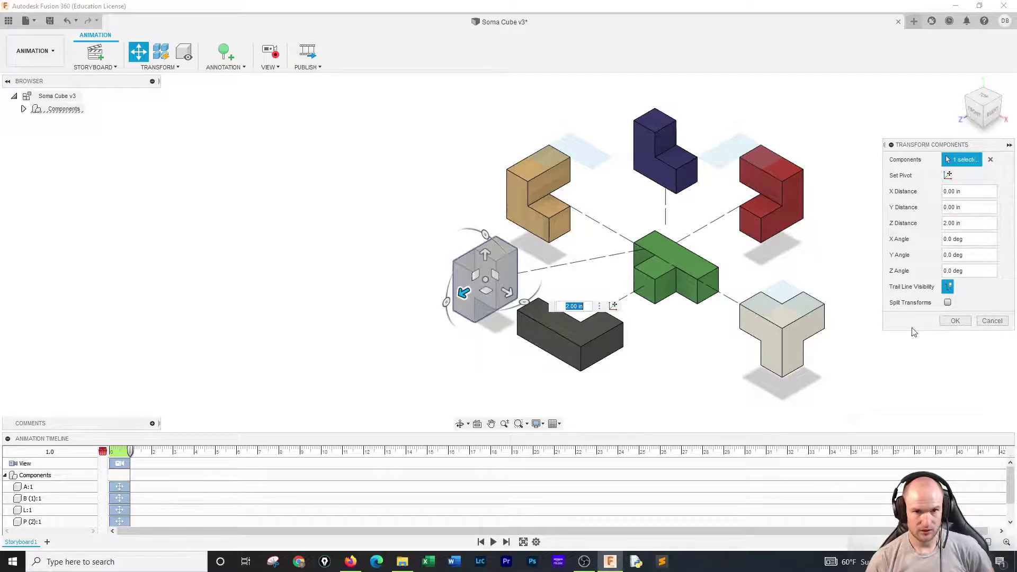
click(951, 322)
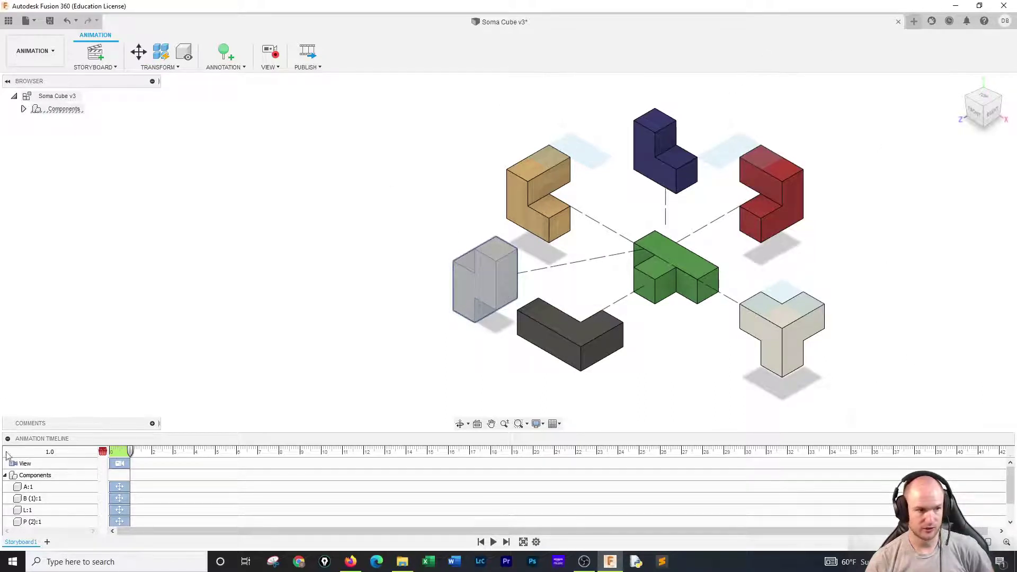
drag(131, 452, 107, 452)
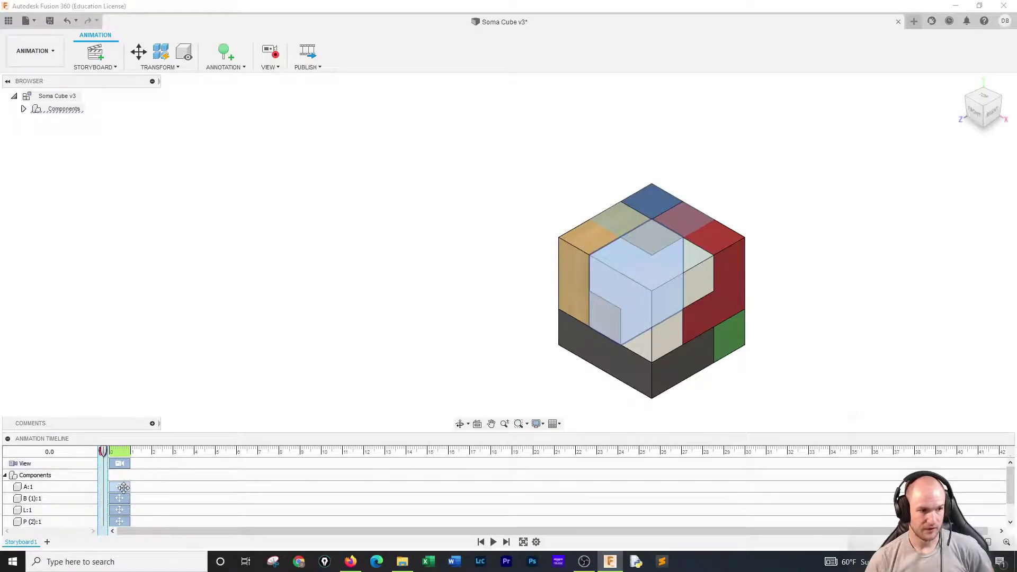
scroll(123, 488, down, 1)
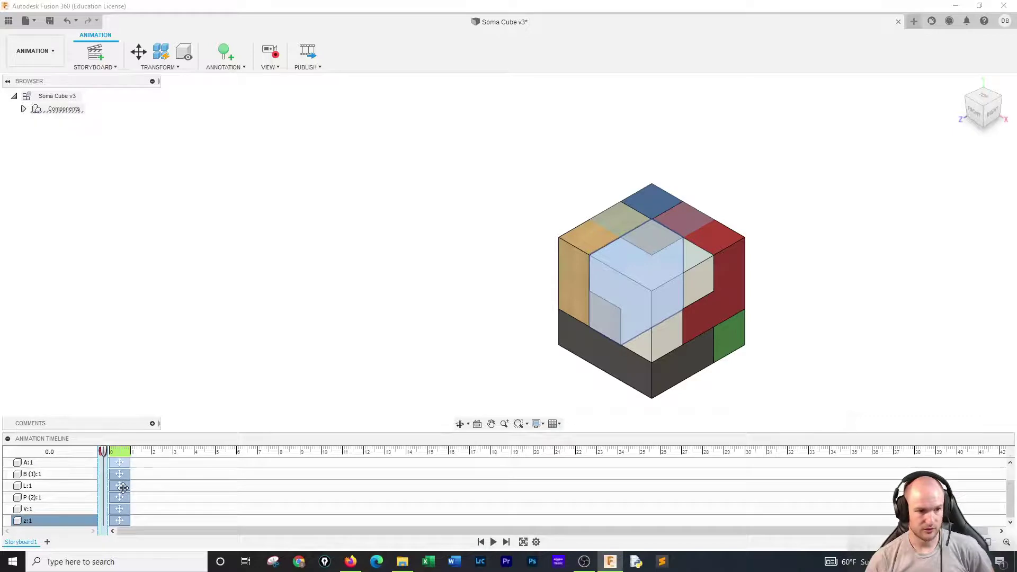
click(493, 541)
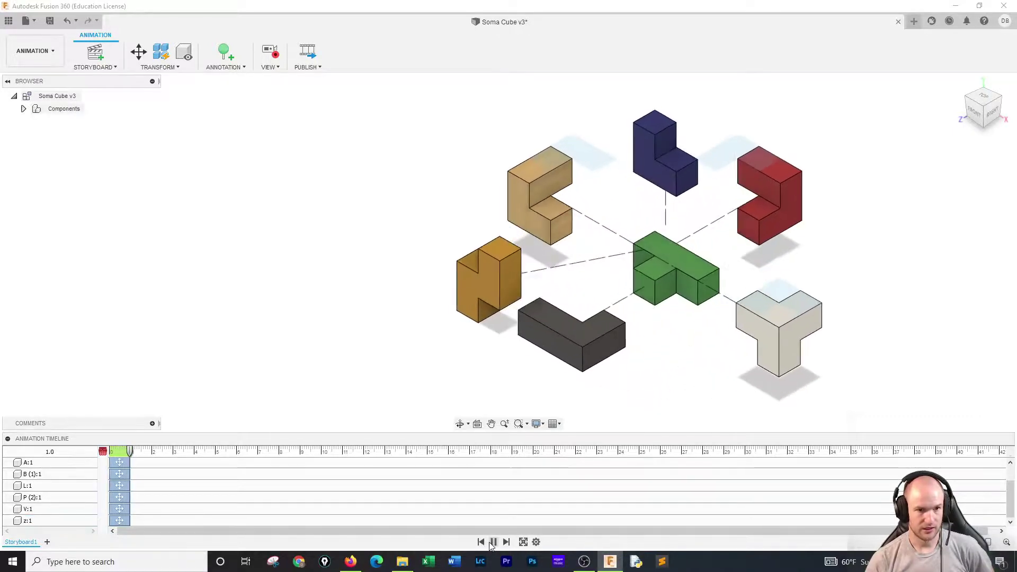
click(493, 542)
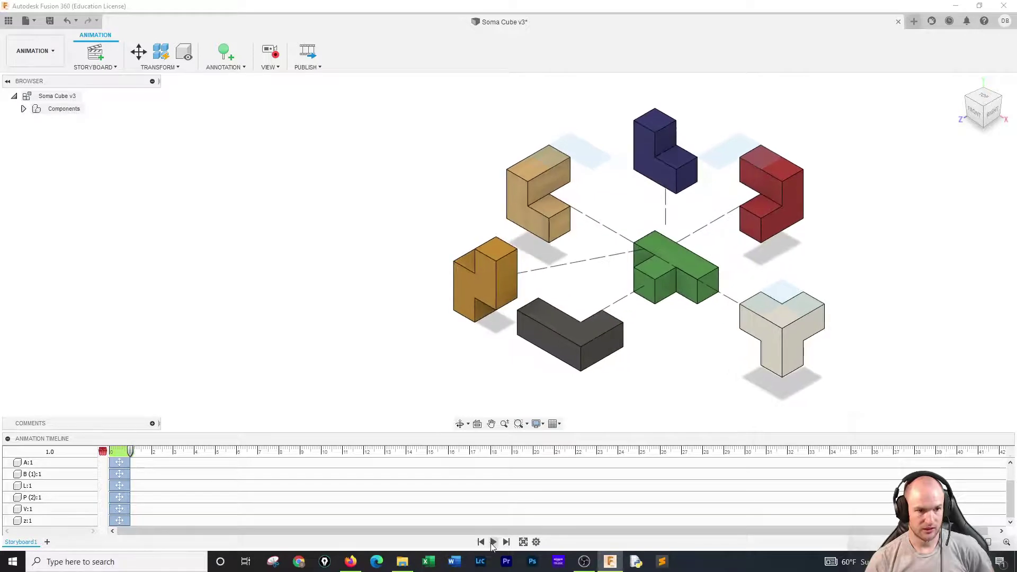
click(523, 541)
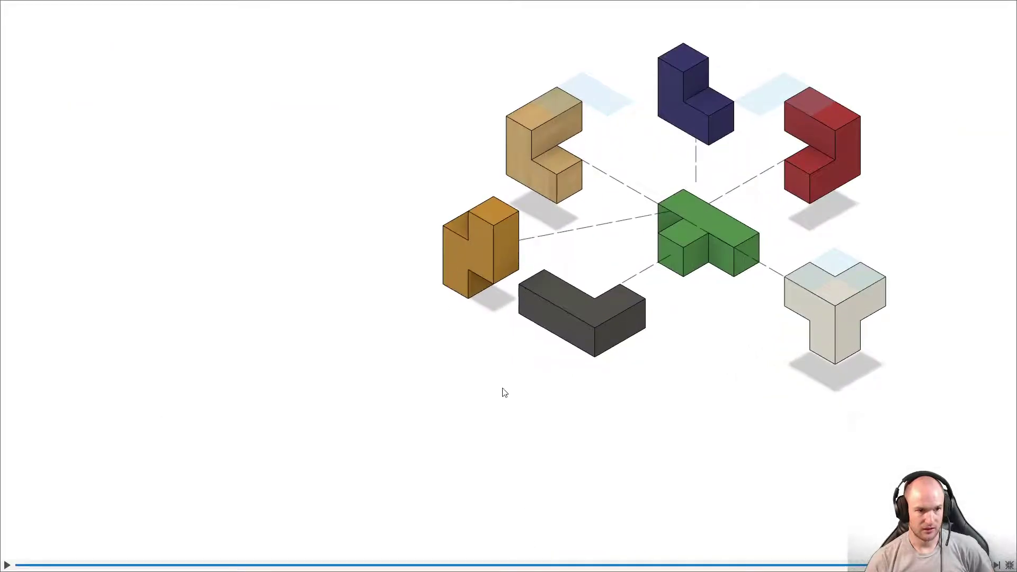
click(7, 565)
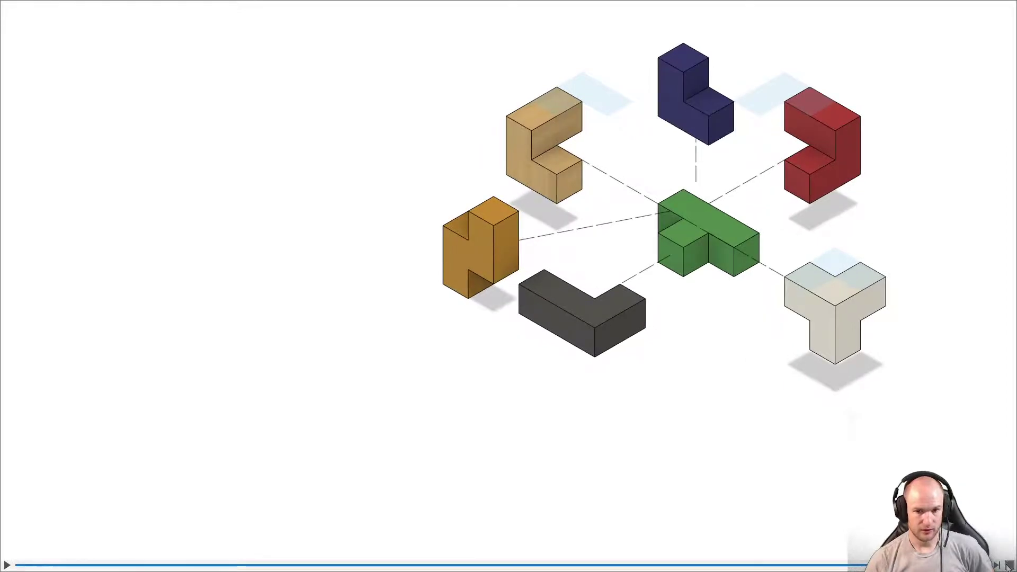
key(Escape)
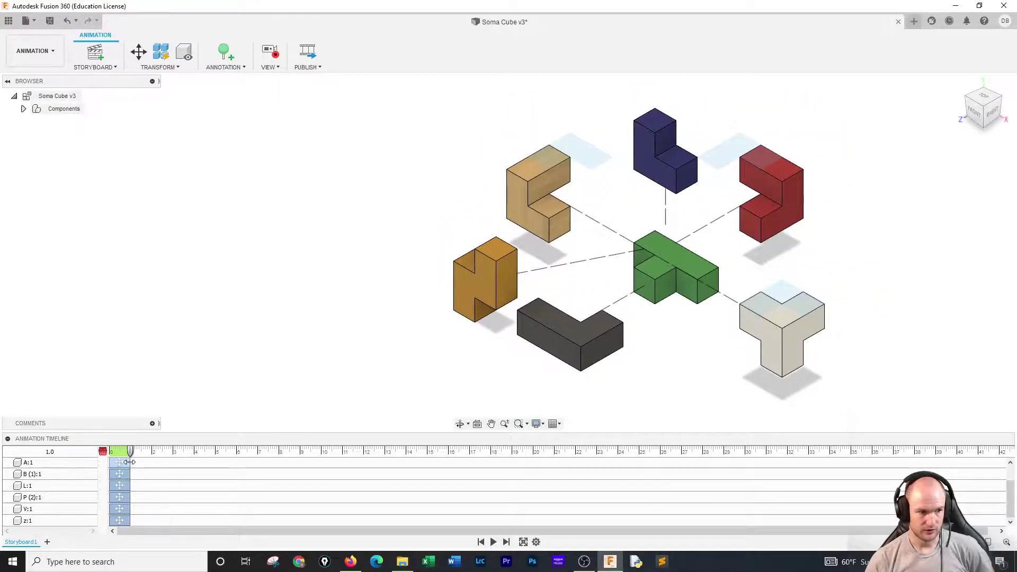
Step: Stretch the tan piece's A:1 action to 3.5 seconds and replay the animation from the start
drag(129, 462, 182, 462)
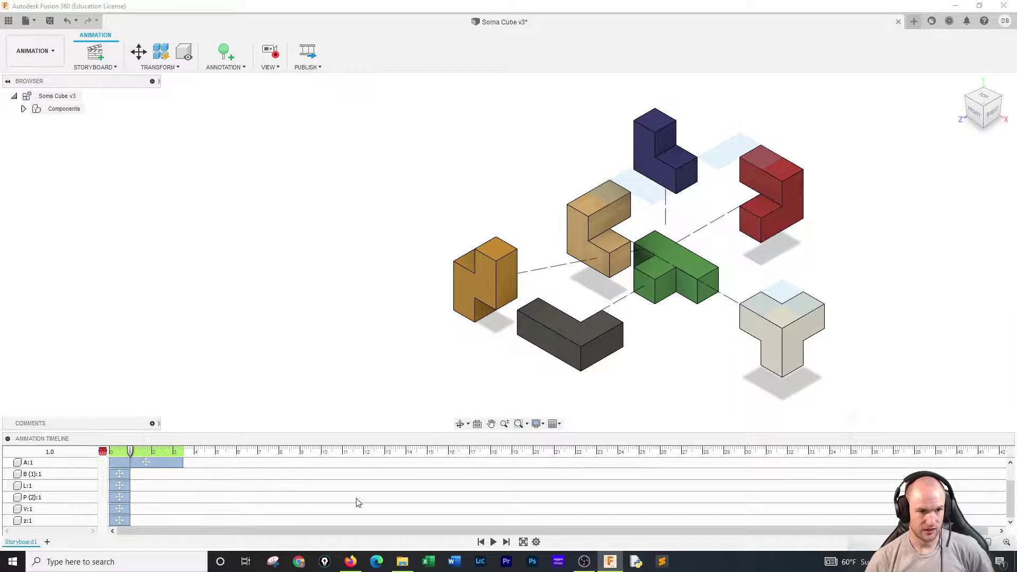
click(481, 542)
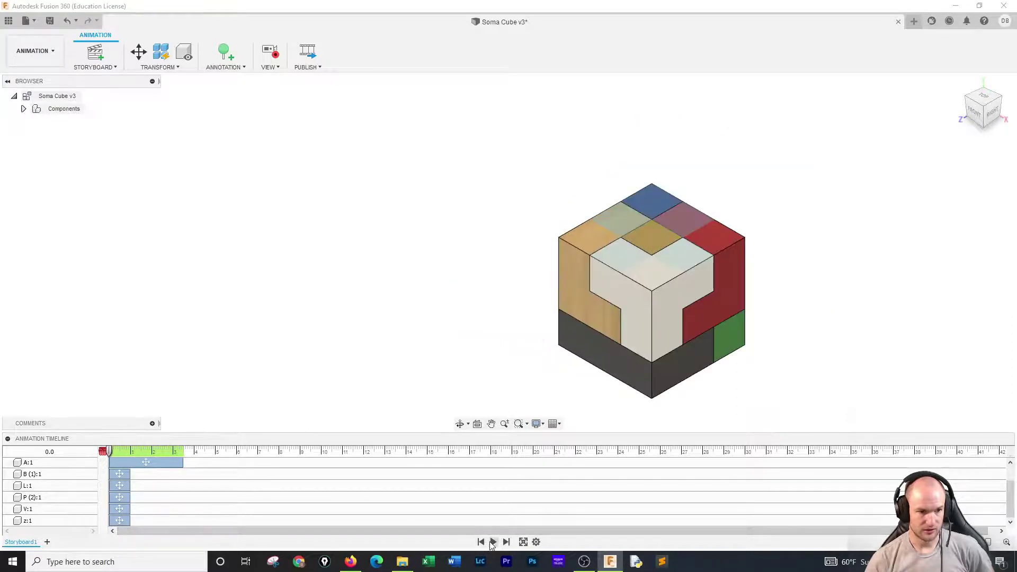
click(492, 542)
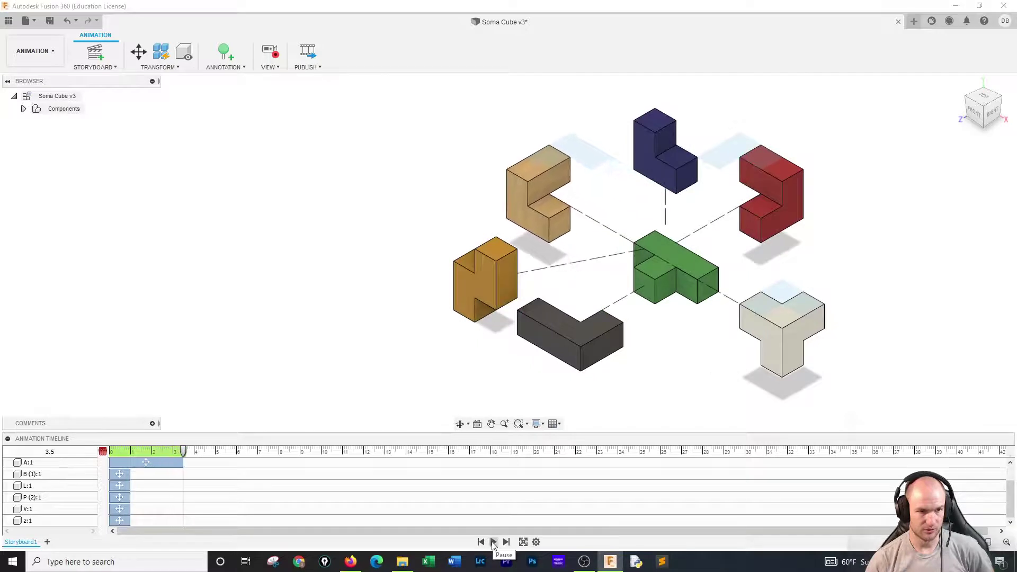
click(179, 462)
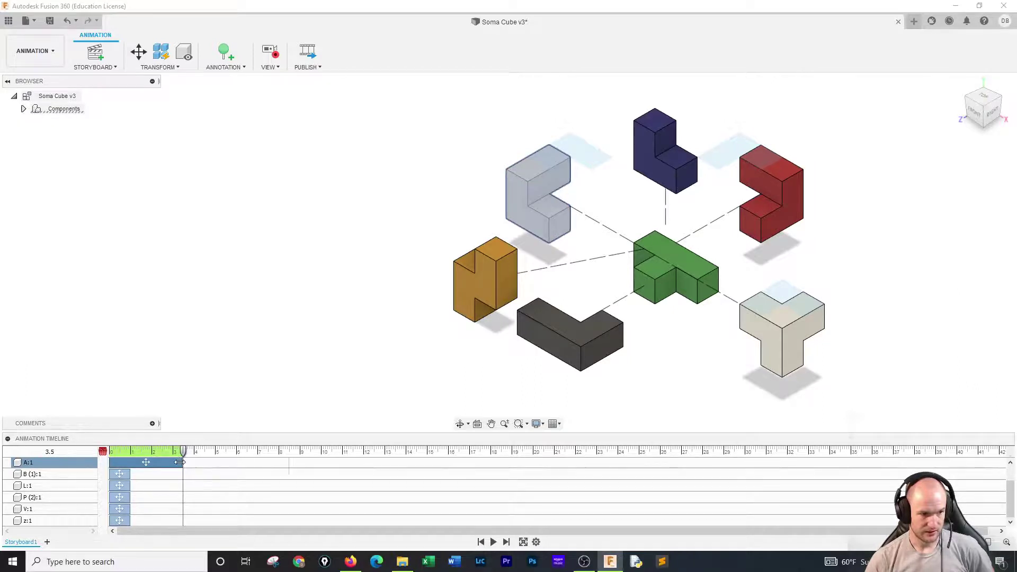
Step: Restore A:1 to 1 second, stagger the remaining piece actions into successive 1-second slots, and replay
drag(179, 462, 183, 498)
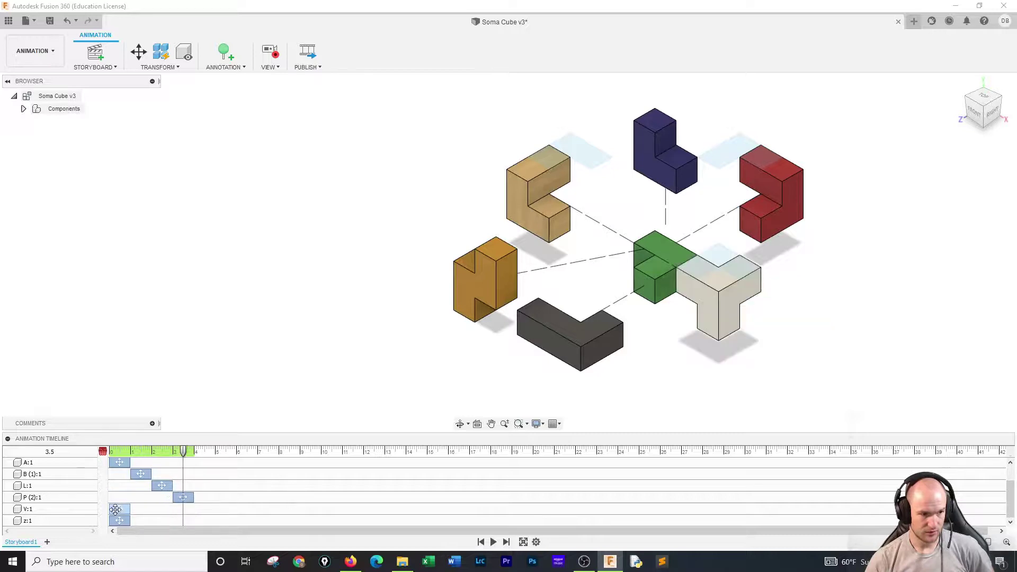
drag(115, 509, 198, 509)
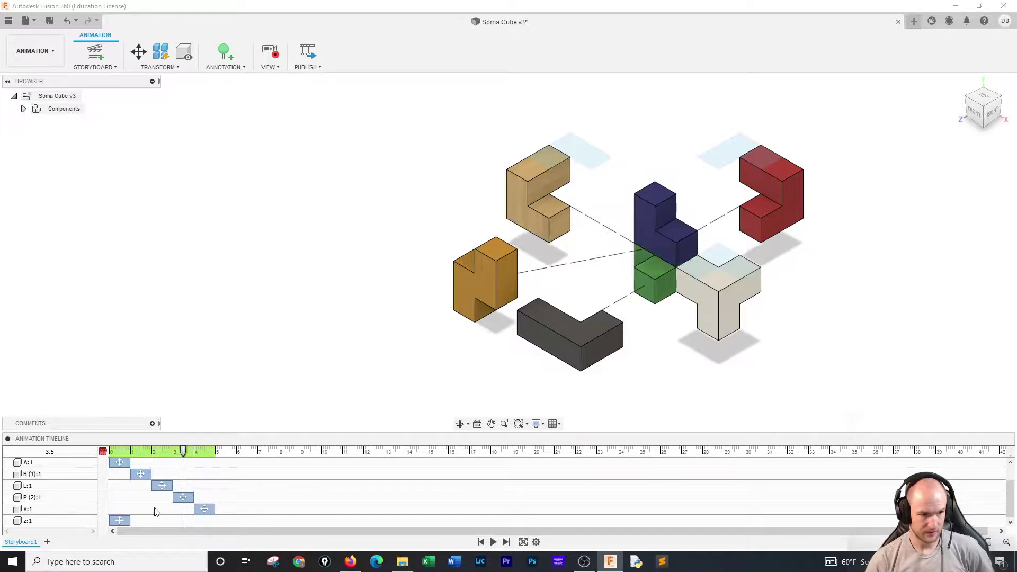
drag(117, 517, 221, 521)
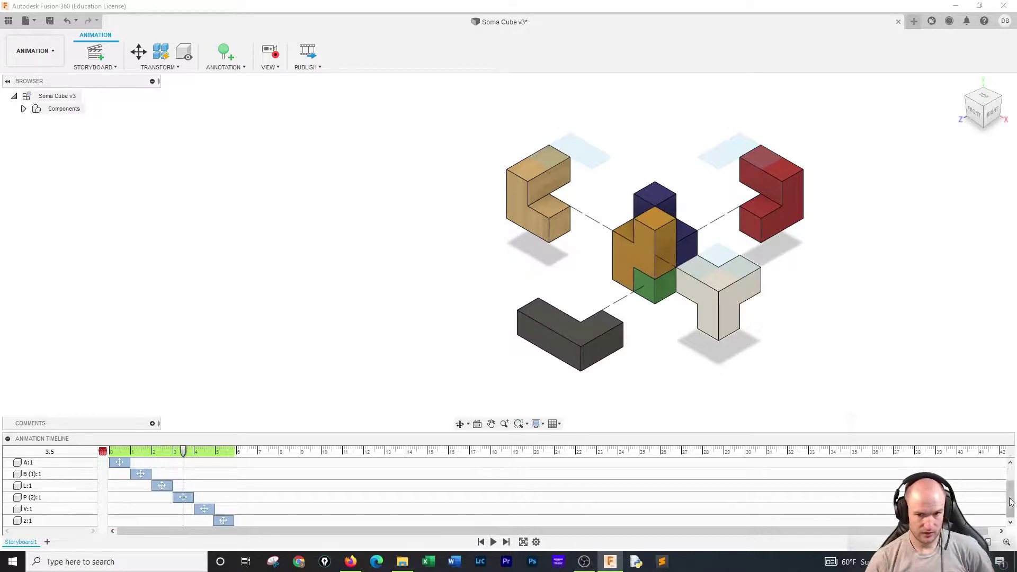
scroll(1014, 480, up, 2)
scroll(1014, 480, down, 2)
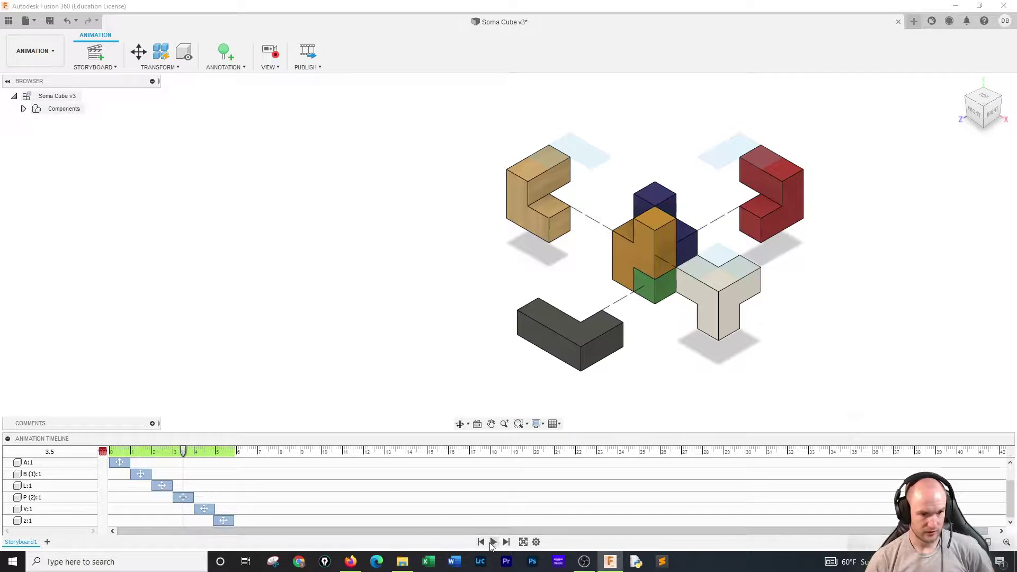
click(492, 542)
click(482, 542)
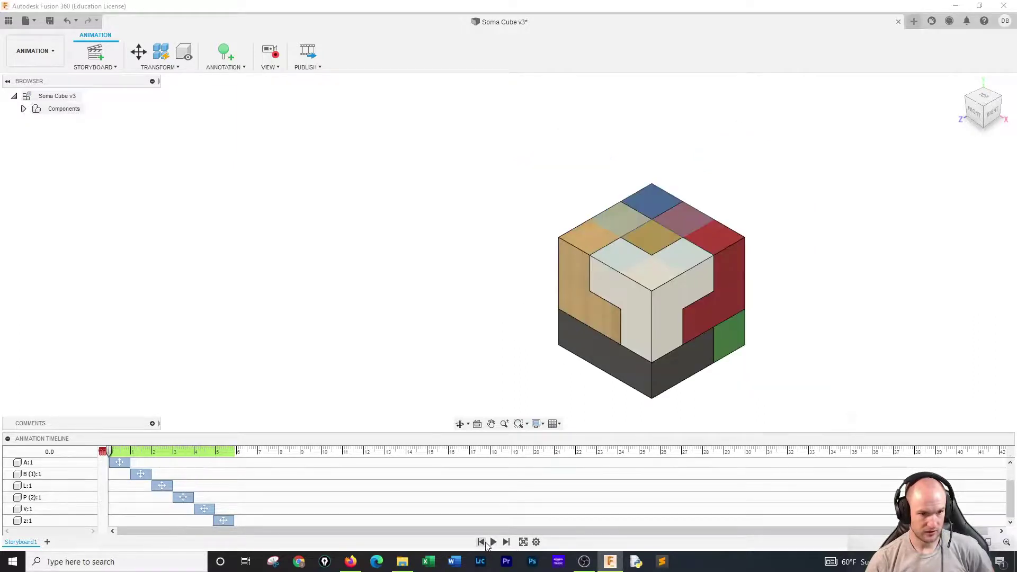
click(491, 542)
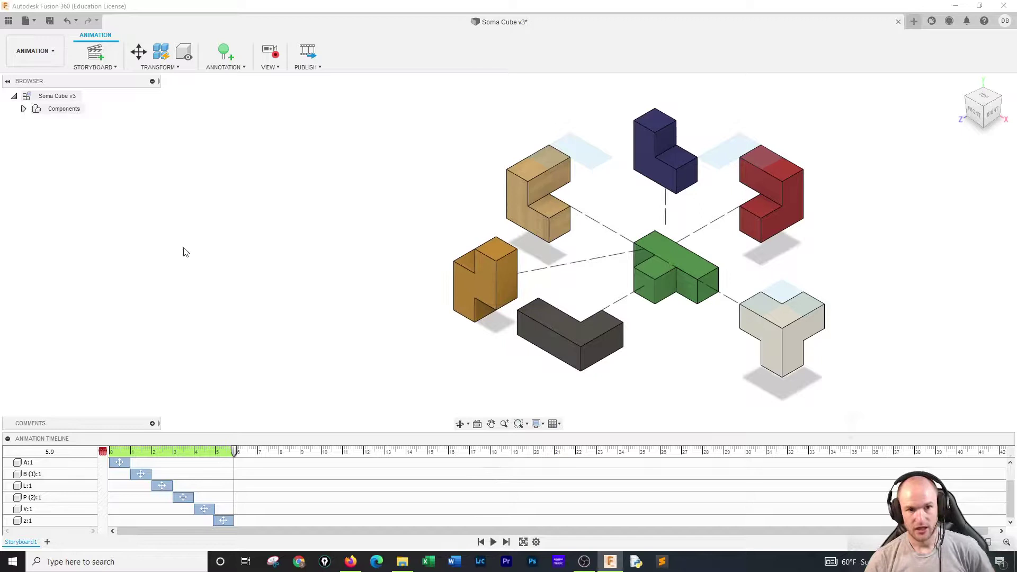
Step: Clear the selection and return to the Design workspace
click(557, 223)
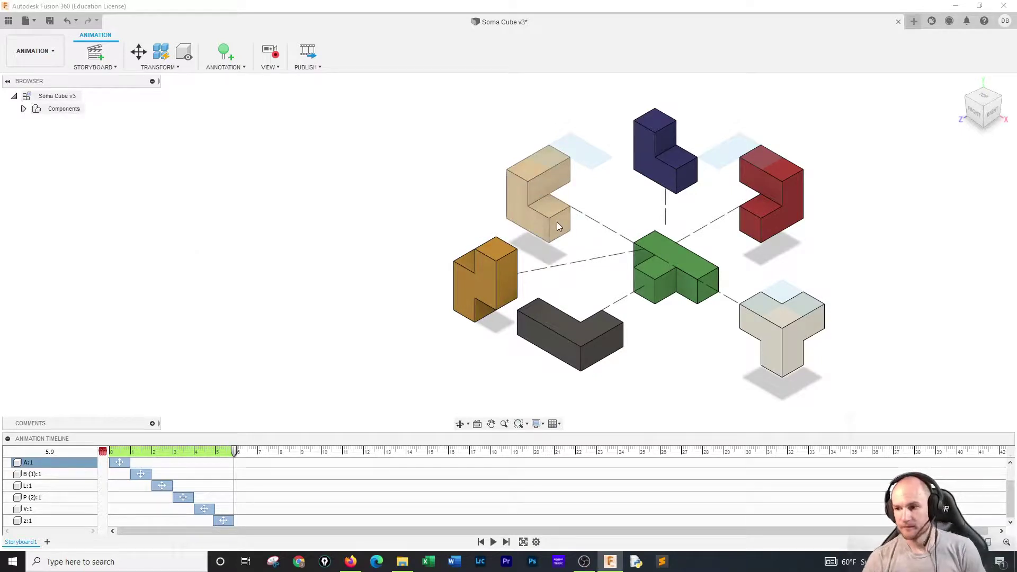
key(Escape)
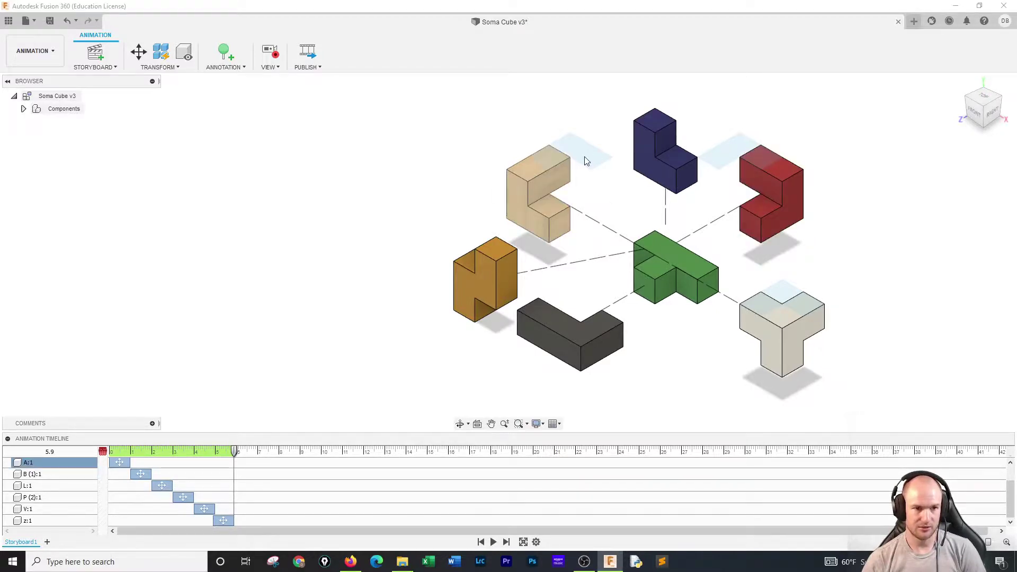
click(16, 56)
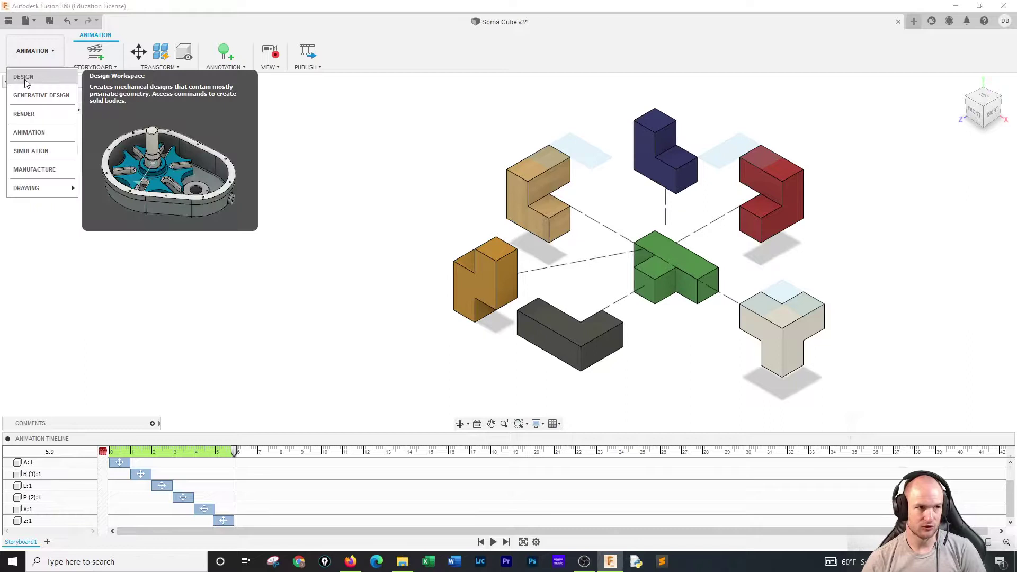
click(24, 76)
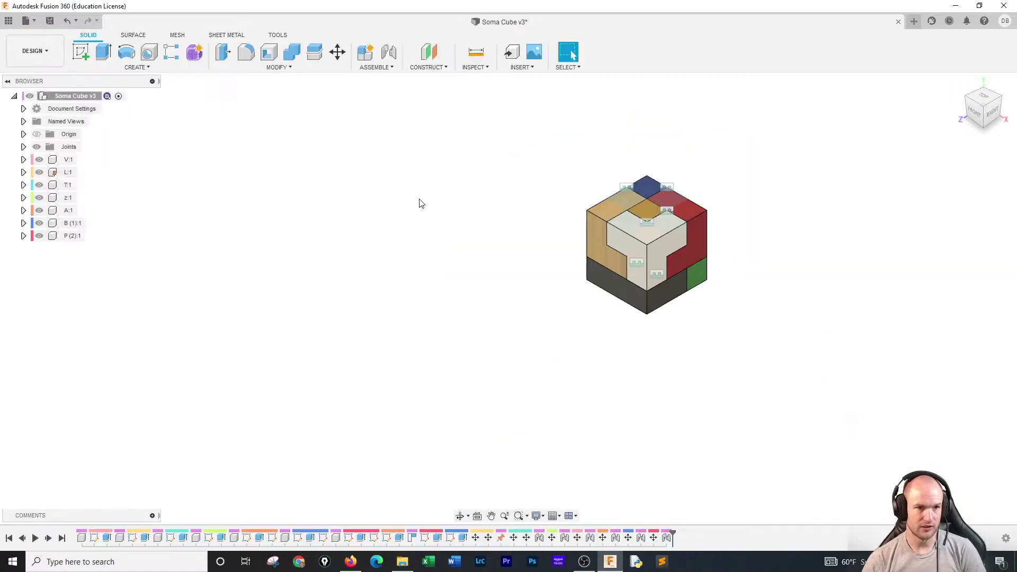
Step: Hide the Sketches folders of components A:1, B (1):1, P (2):1 and z:1
click(626, 195)
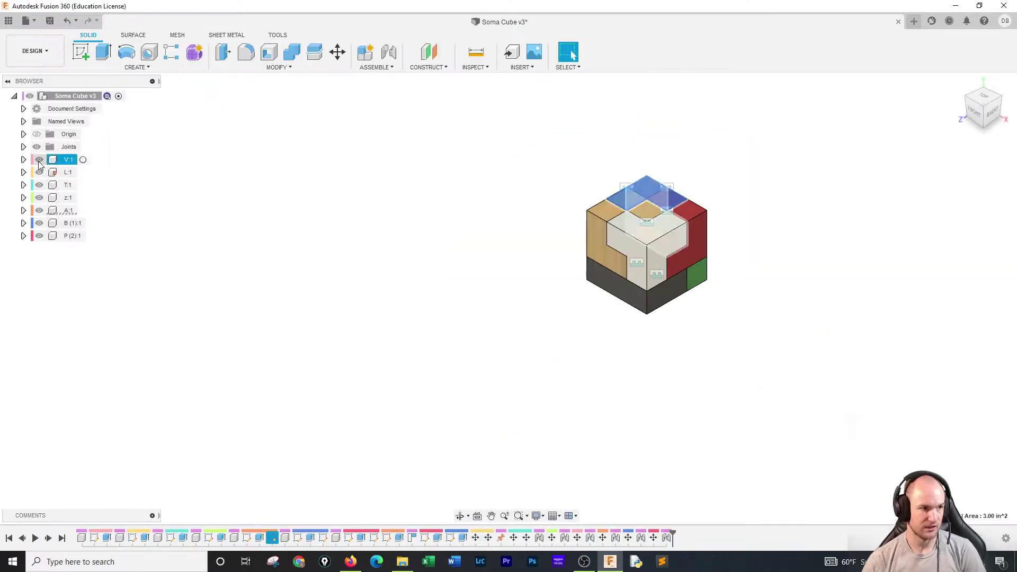
click(24, 210)
click(46, 248)
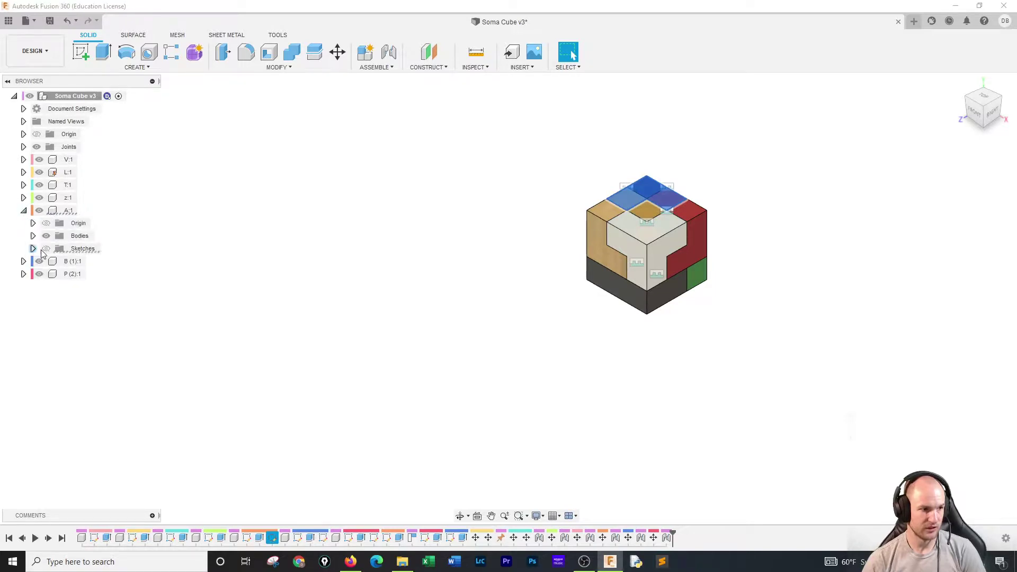
click(23, 261)
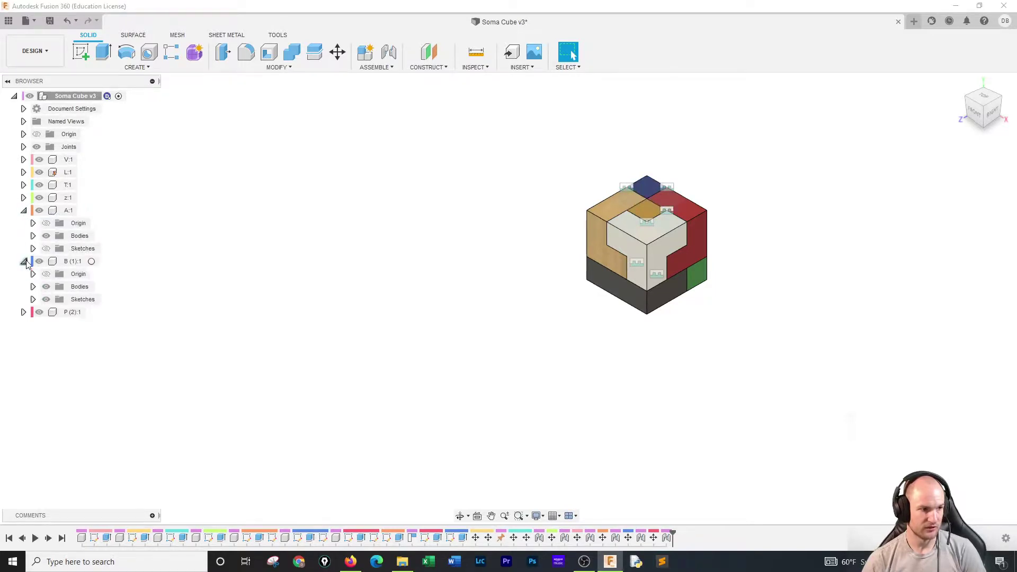
click(46, 299)
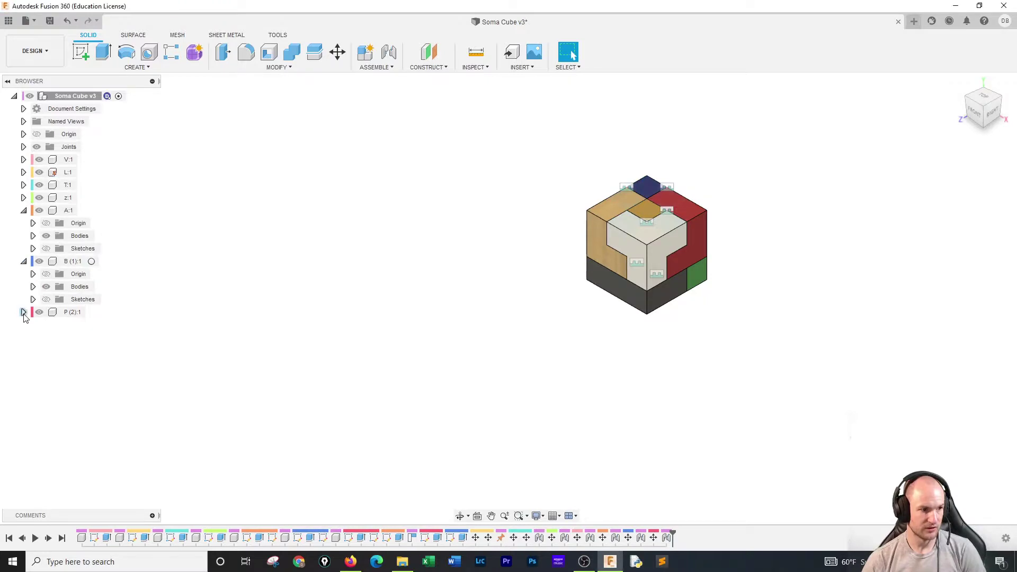
click(23, 312)
click(47, 351)
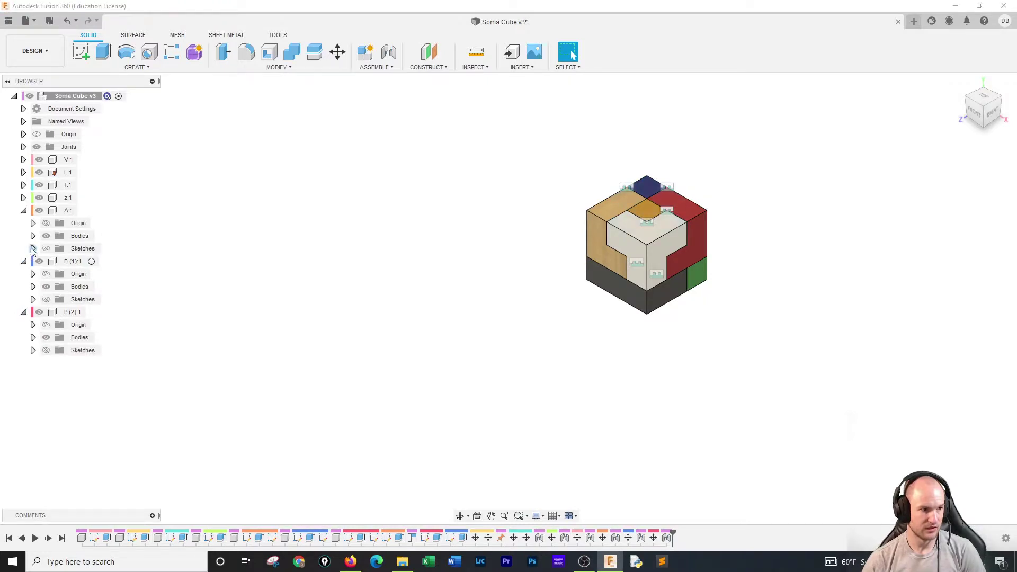
click(23, 198)
click(46, 236)
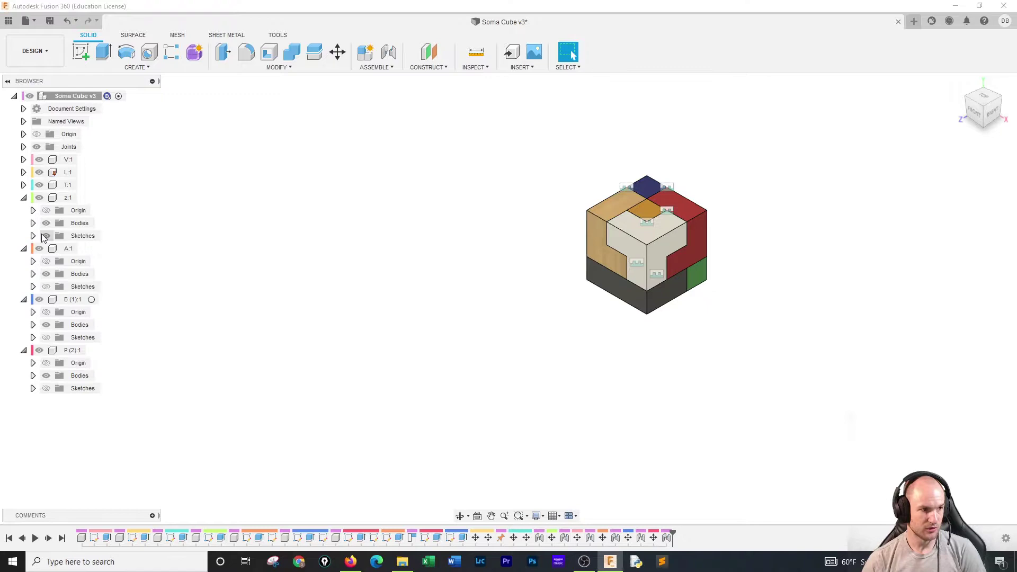
Step: Hide the sketches of T:1, L:1 and V:1, then hide the assembly Joints
click(23, 185)
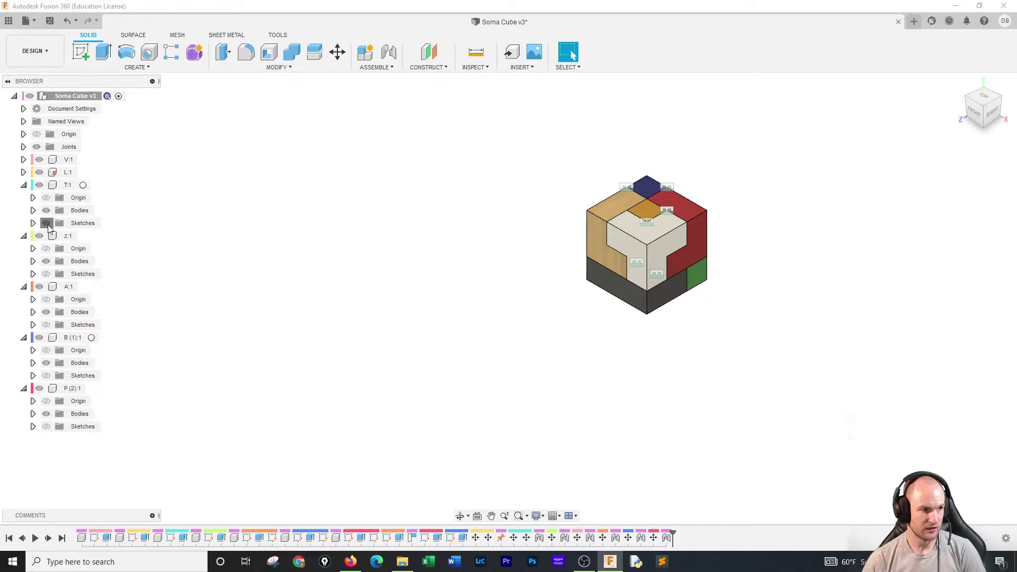
click(47, 223)
click(23, 172)
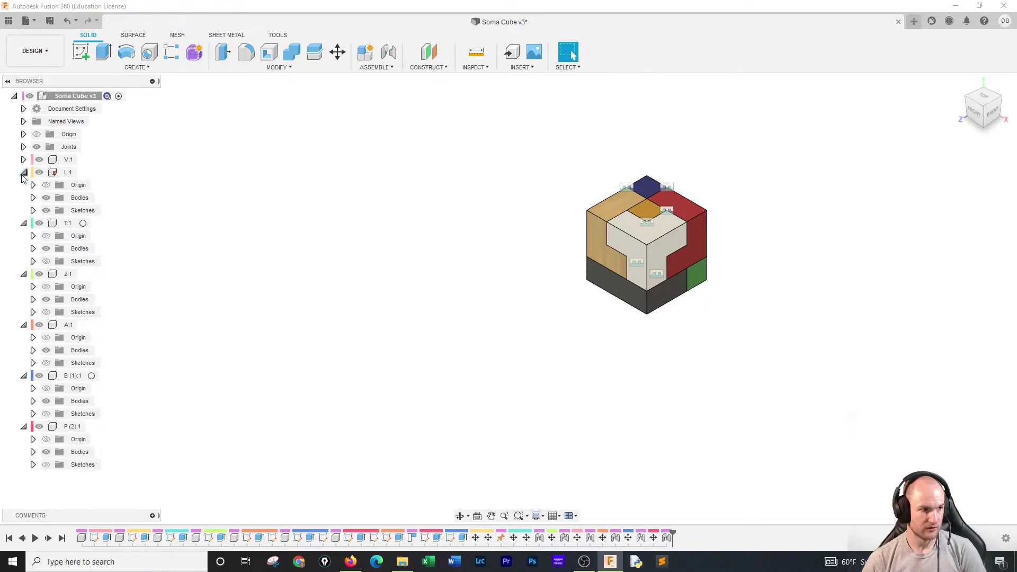
click(46, 210)
click(23, 172)
click(24, 159)
click(46, 197)
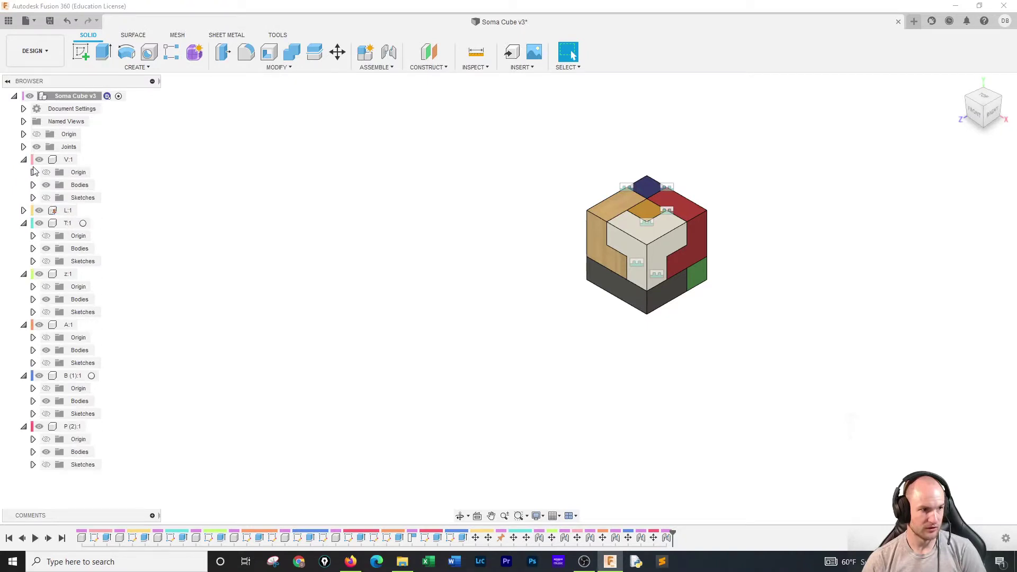
click(23, 161)
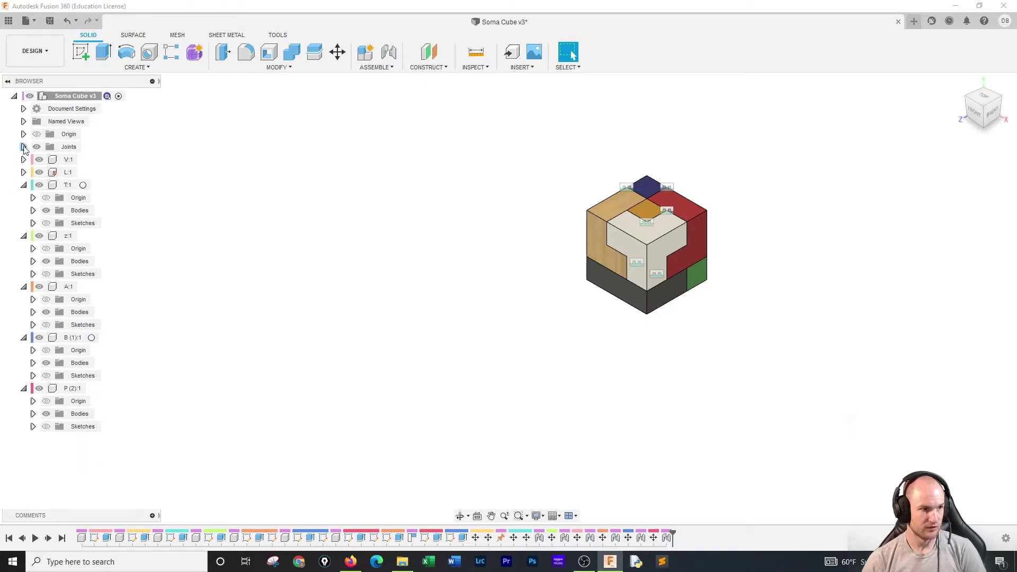
click(36, 147)
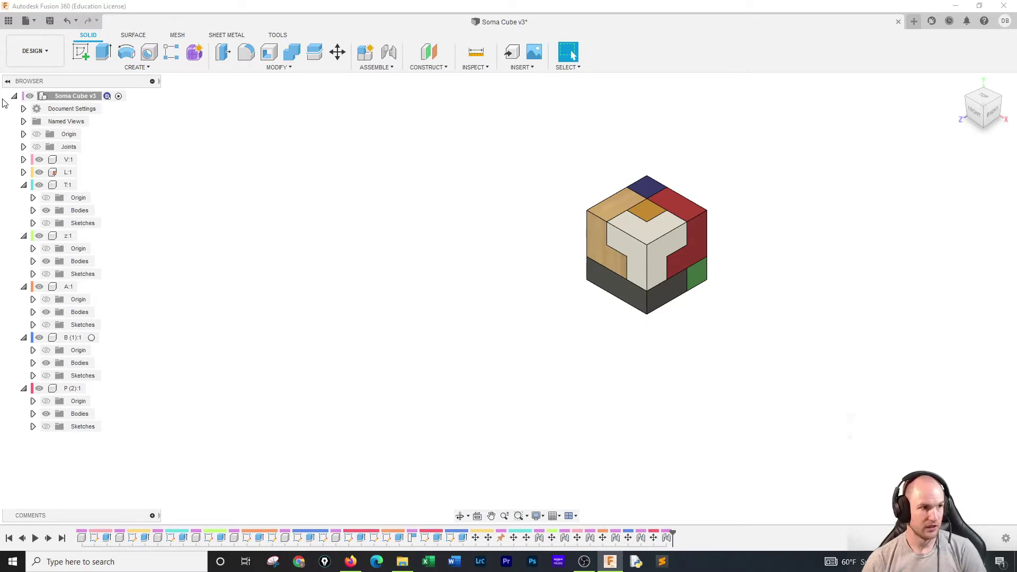
click(35, 50)
Step: Return to the Animation workspace and view the exploded storyboard without sketch planes
click(34, 132)
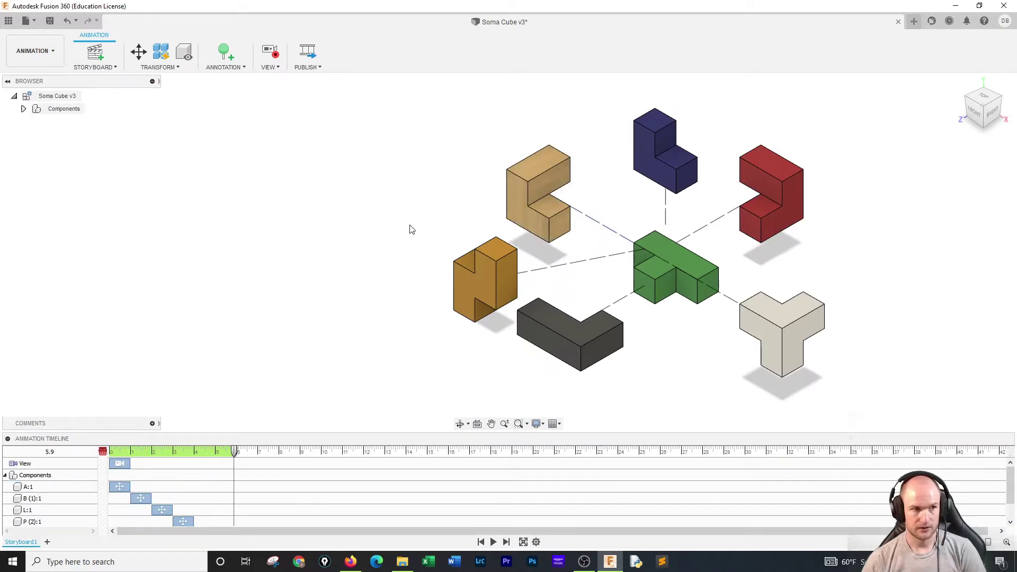
click(747, 218)
key(Escape)
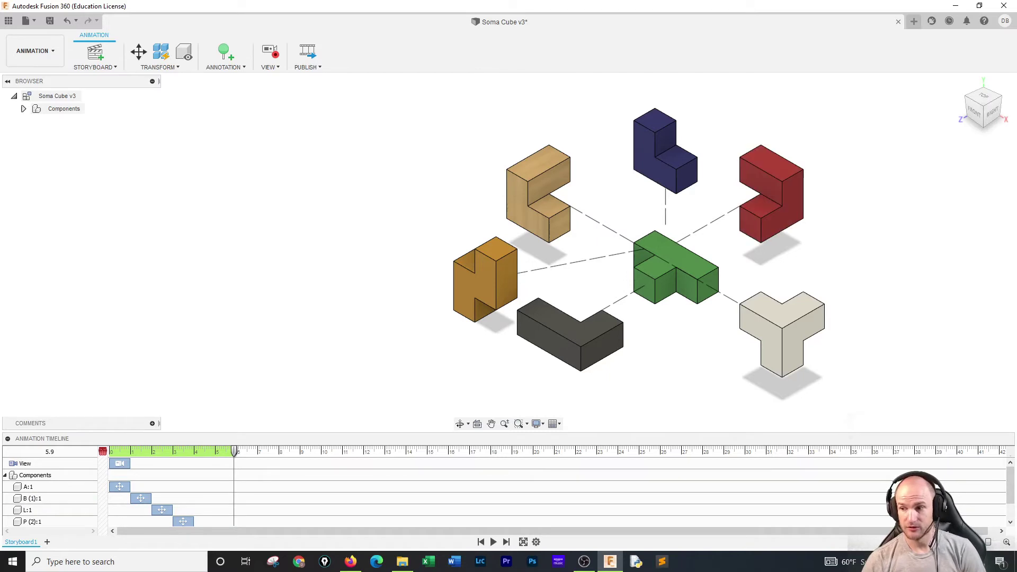